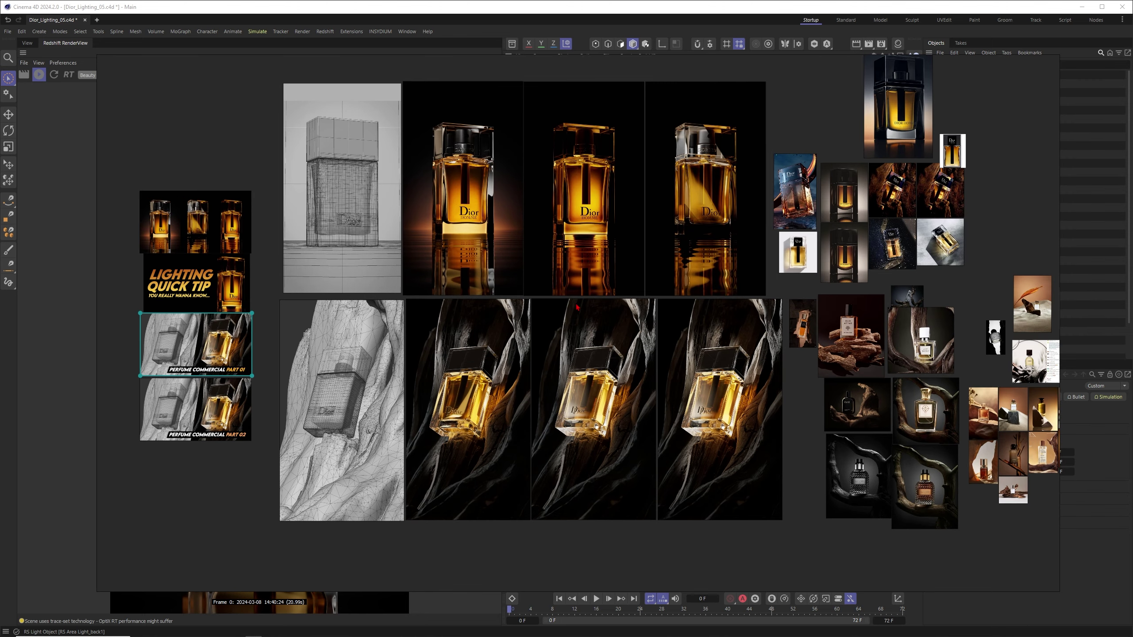
# - Examine the perfume photo references on the board, from the Dior Homme shots to the bottles staged on wood
pyautogui.scroll(2, 575, 306)
pyautogui.moveTo(825, 192); pyautogui.dragTo(366, 258, button='middle')
pyautogui.scroll(2, 640, 230)
pyautogui.scroll(1, 640, 231)
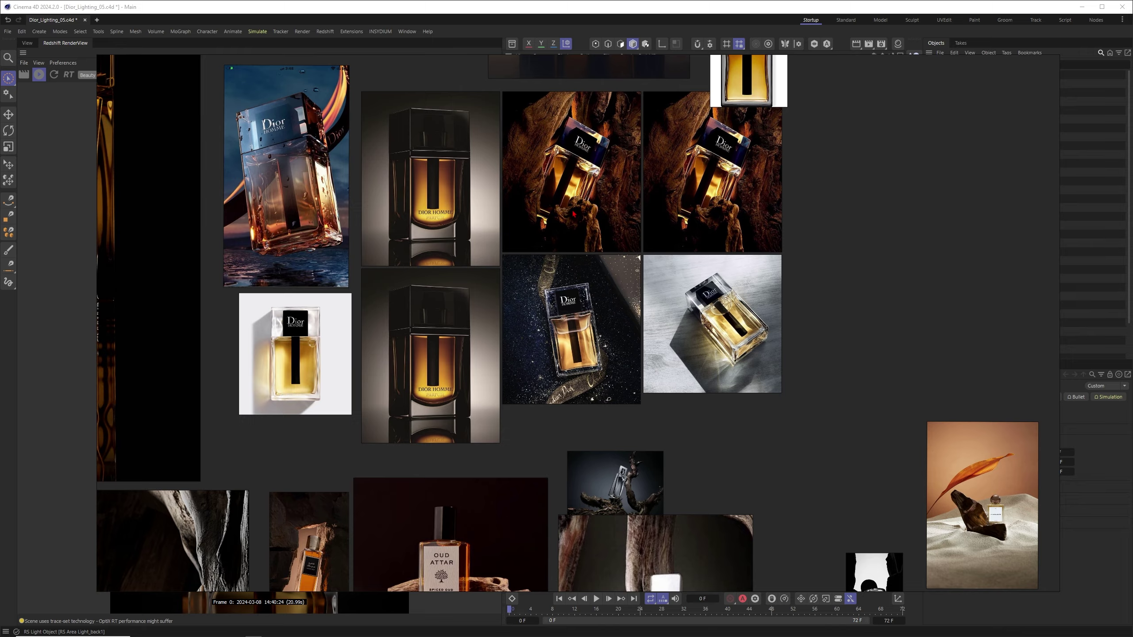
pyautogui.moveTo(537, 180); pyautogui.dragTo(610, 316, button='middle')
pyautogui.moveTo(607, 464); pyautogui.dragTo(581, 270, button='middle')
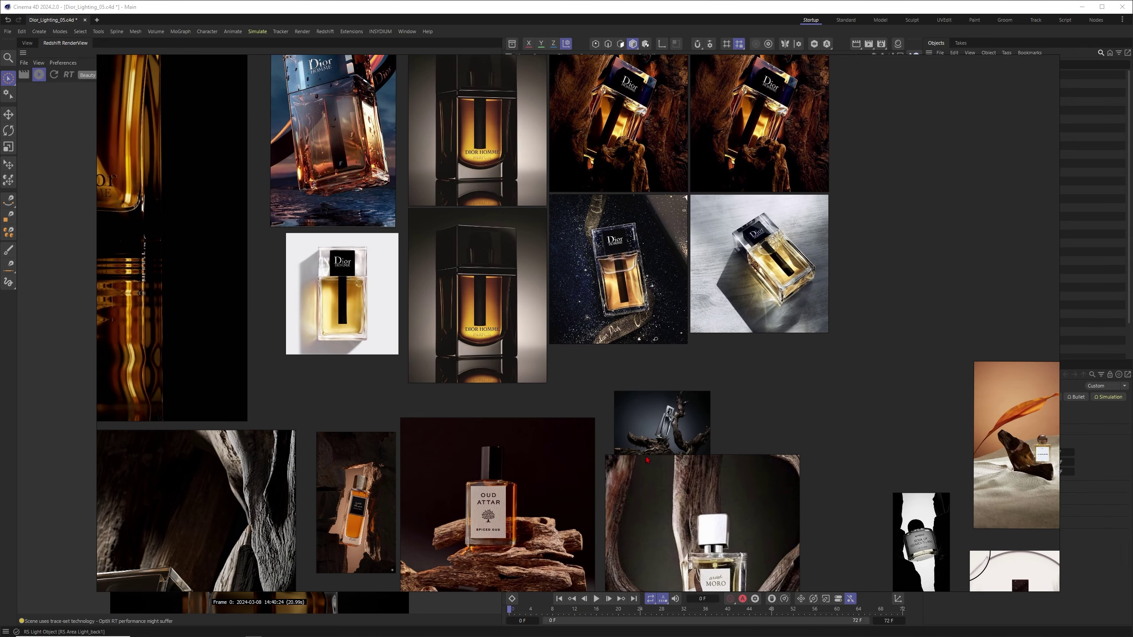
pyautogui.moveTo(645, 457); pyautogui.dragTo(612, 338, button='middle')
pyautogui.moveTo(690, 515); pyautogui.dragTo(549, 257, button='middle')
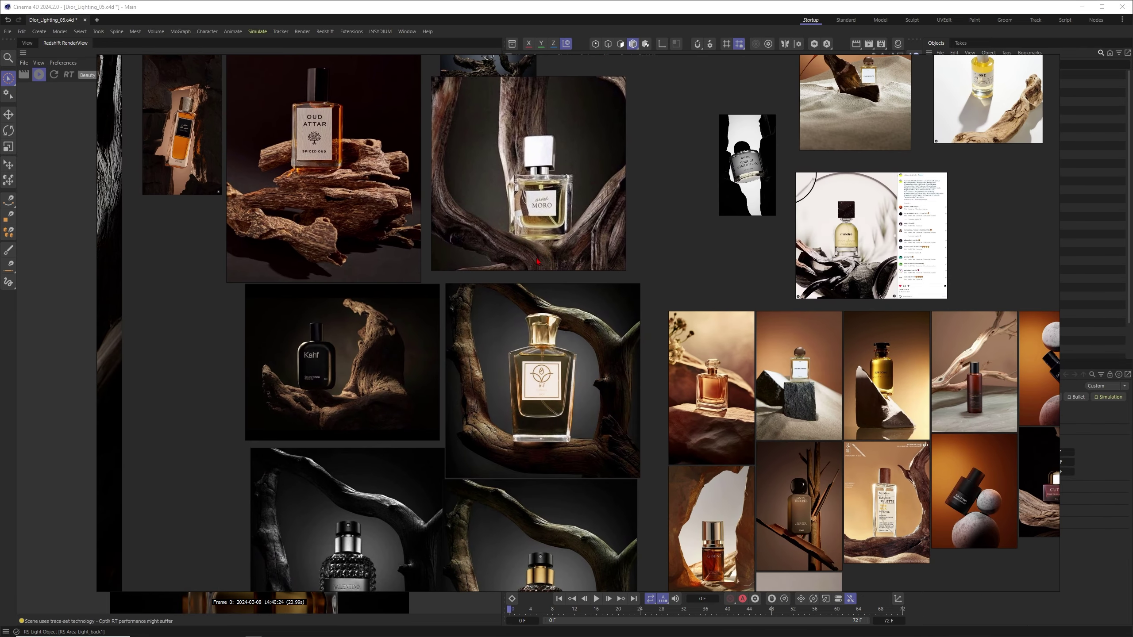
pyautogui.moveTo(384, 189); pyautogui.dragTo(510, 371, button='middle')
pyautogui.moveTo(422, 137); pyautogui.dragTo(528, 404, button='middle')
pyautogui.moveTo(495, 197); pyautogui.dragTo(523, 325, button='middle')
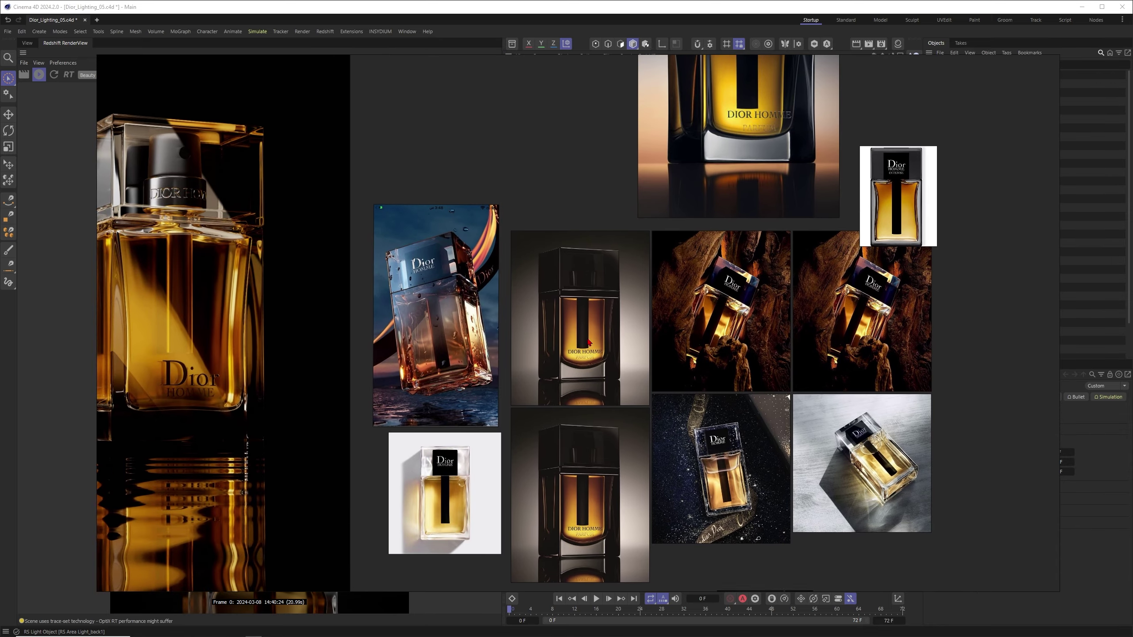
pyautogui.scroll(5, 603, 373)
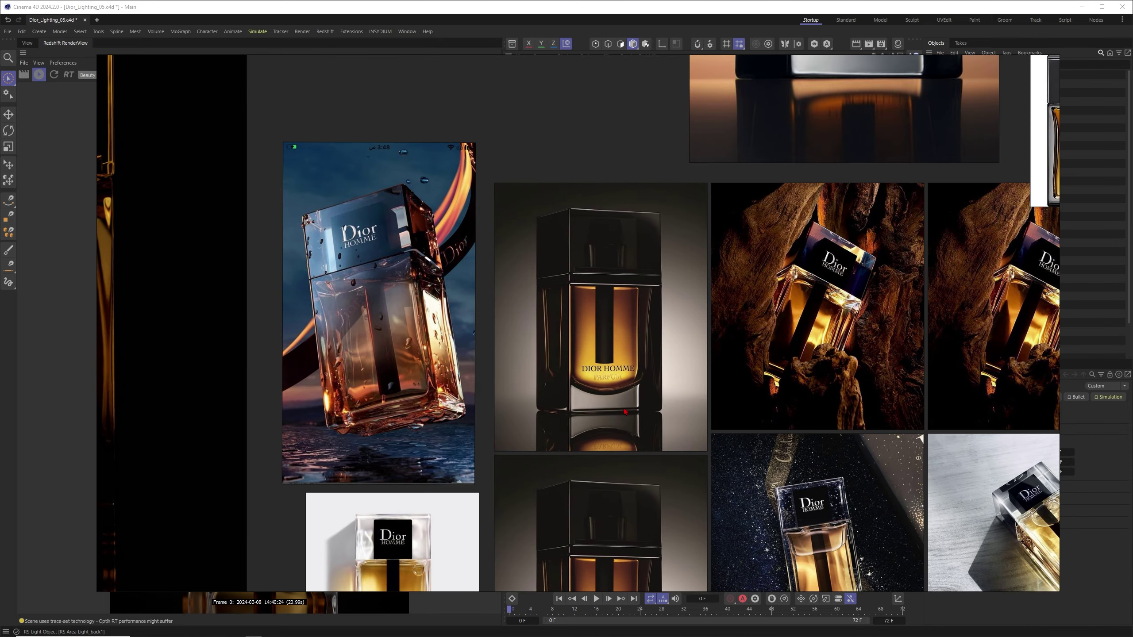
pyautogui.scroll(2, 623, 409)
pyautogui.scroll(-9, 715, 355)
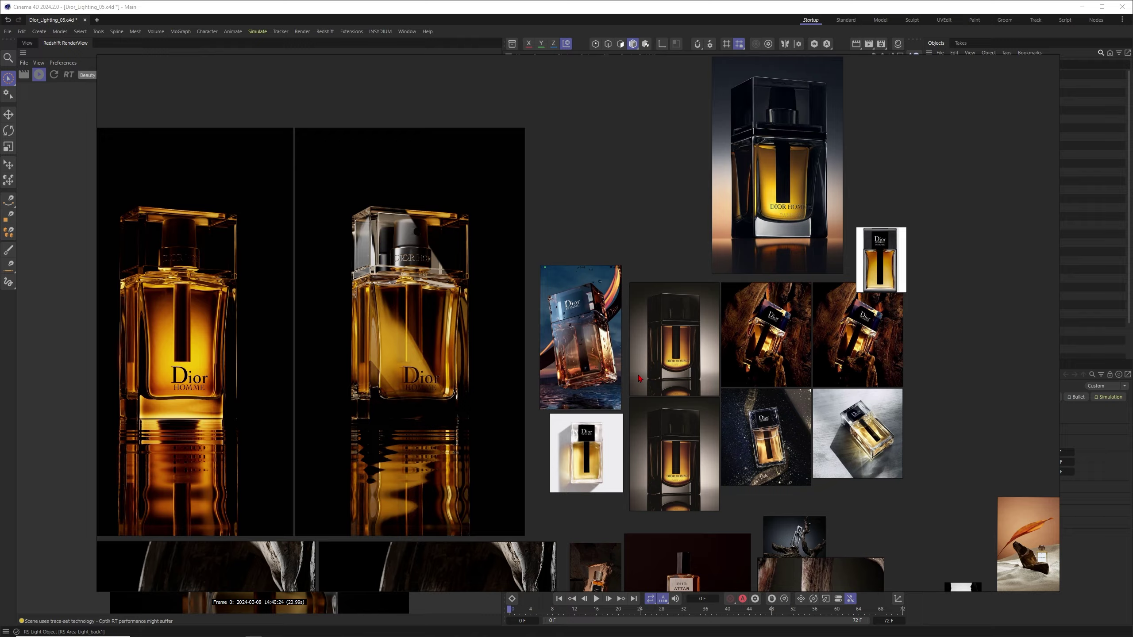
# - Examine the wireframe of the upright Dior bottle and compare its three lighting renders over the reflective water floor
pyautogui.moveTo(250, 380); pyautogui.dragTo(589, 337, button='middle')
pyautogui.moveTo(337, 328); pyautogui.dragTo(643, 344, button='middle')
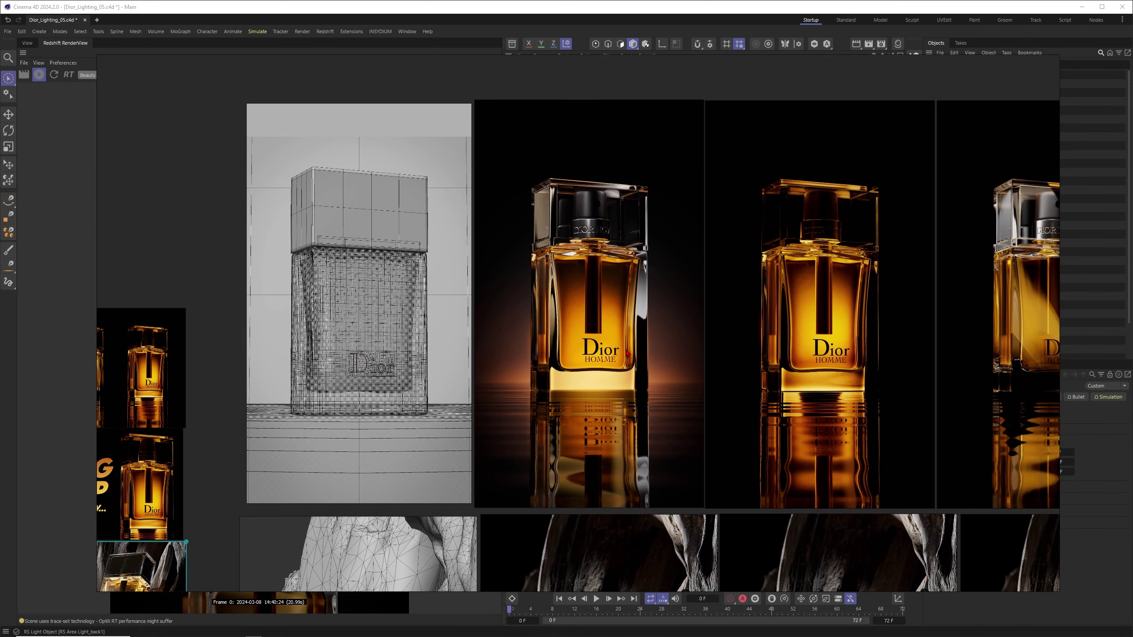
pyautogui.hscroll(3, 643, 353)
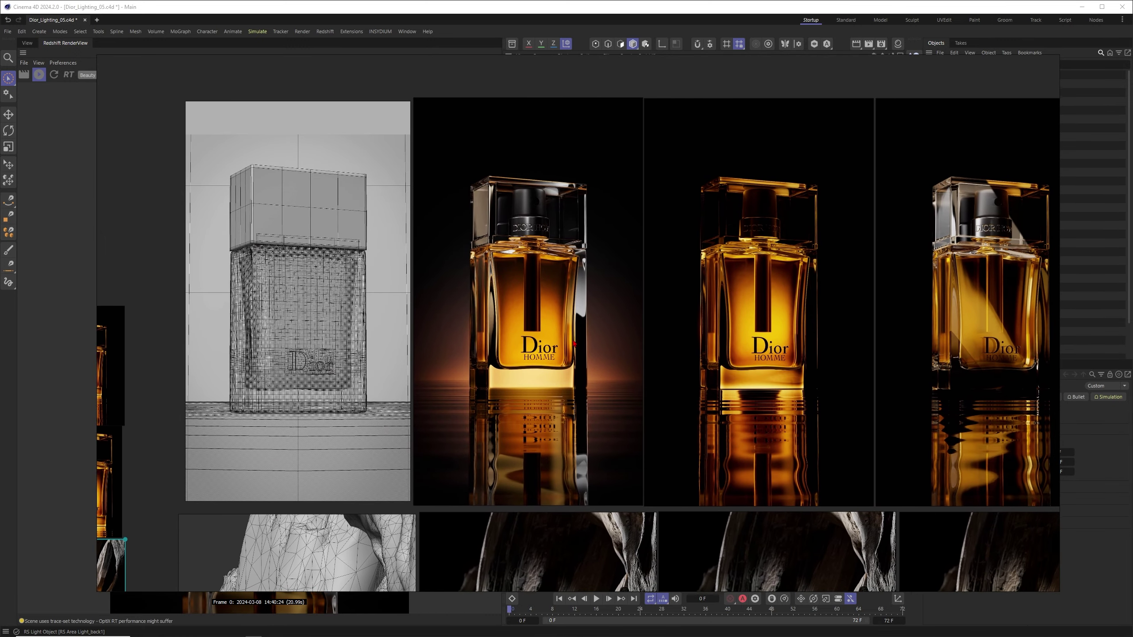
pyautogui.scroll(2, 464, 415)
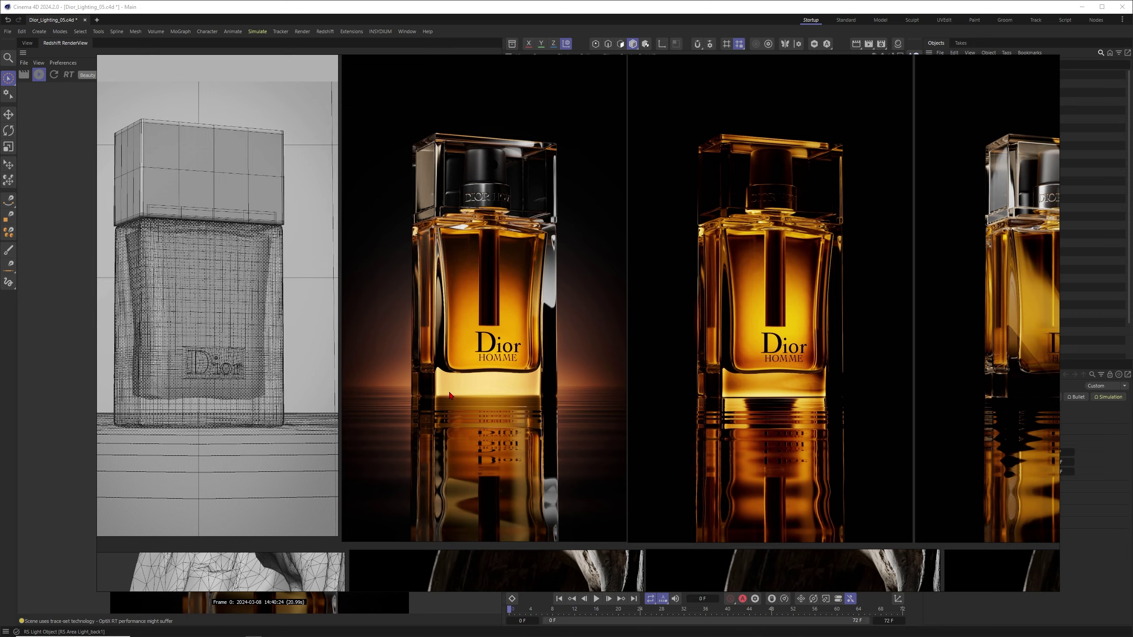
pyautogui.moveTo(302, 175); pyautogui.dragTo(382, 220, button='middle')
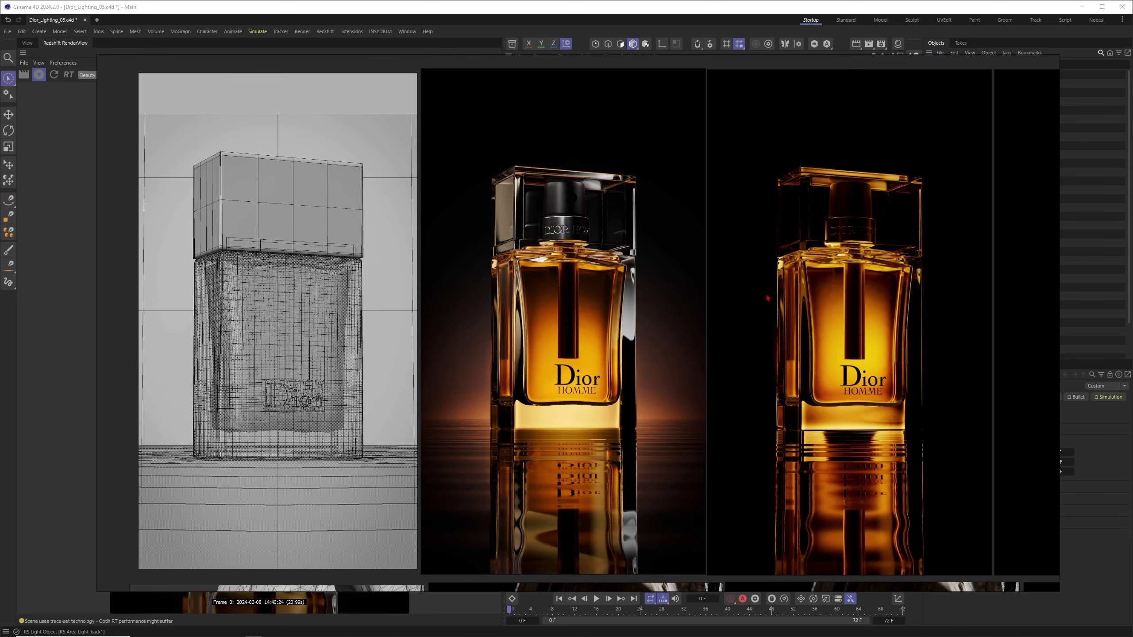
pyautogui.moveTo(767, 296); pyautogui.dragTo(745, 296, button='middle')
pyautogui.moveTo(277, 176); pyautogui.dragTo(449, 187, button='middle')
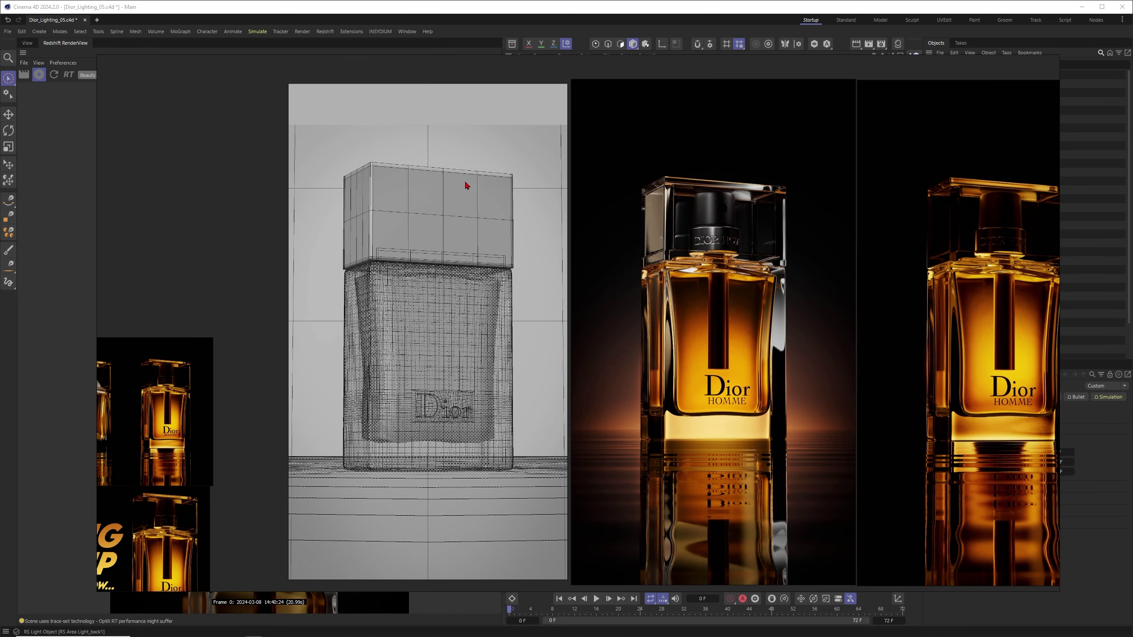
pyautogui.moveTo(703, 275); pyautogui.dragTo(563, 272, button='middle')
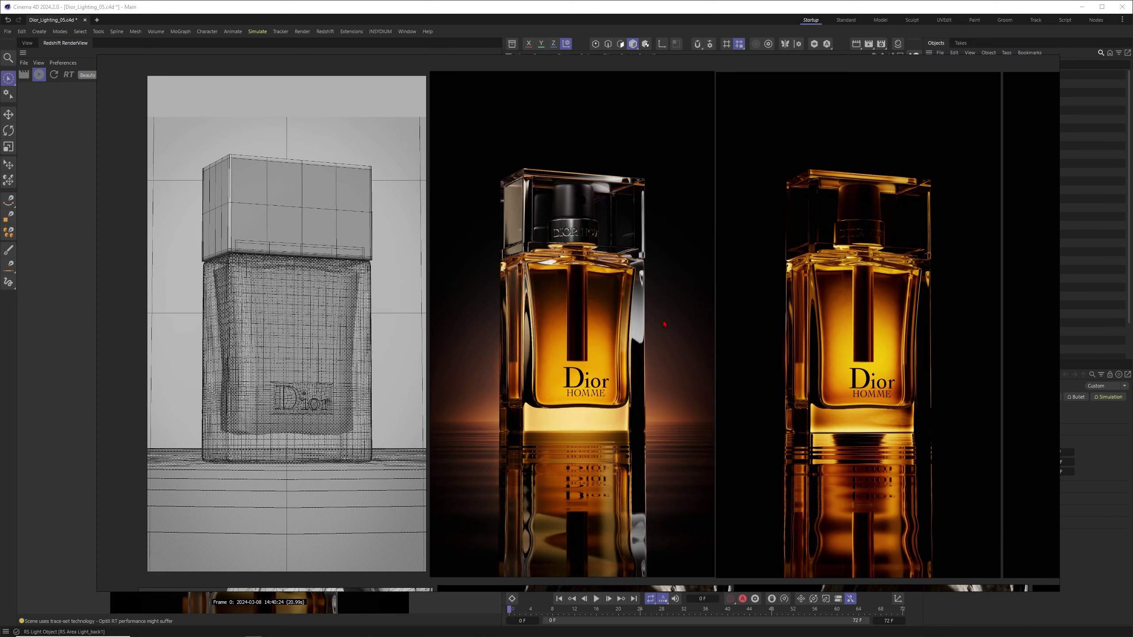
pyautogui.moveTo(663, 320); pyautogui.dragTo(473, 323, button='middle')
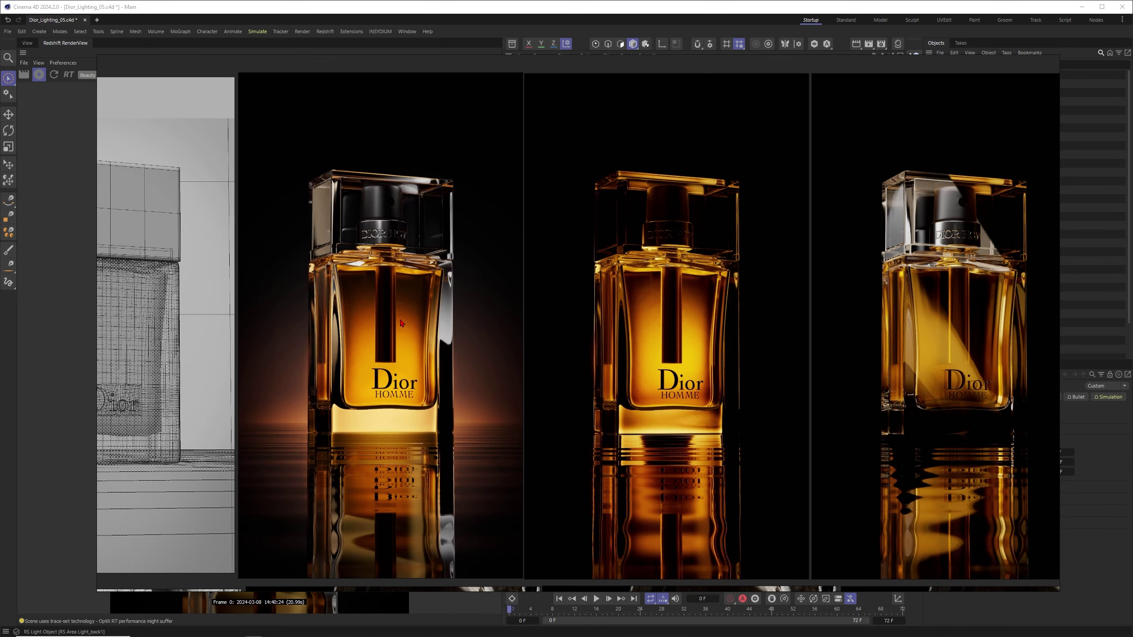
pyautogui.moveTo(968, 359); pyautogui.dragTo(843, 359, button='middle')
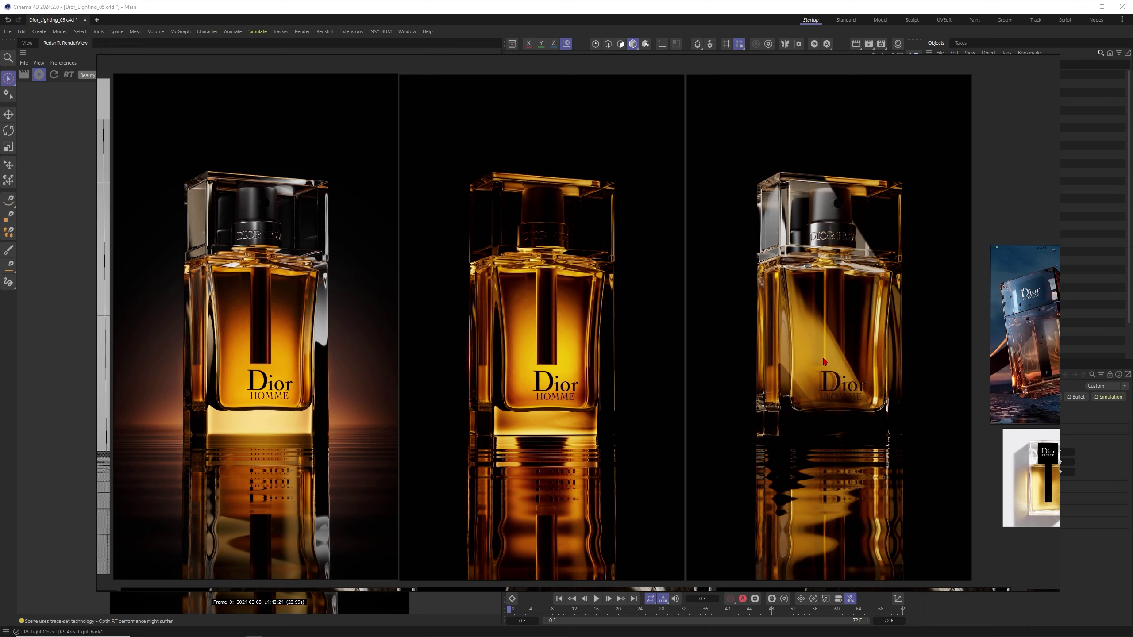
pyautogui.scroll(1, 822, 360)
pyautogui.moveTo(294, 315); pyautogui.dragTo(640, 343, button='middle')
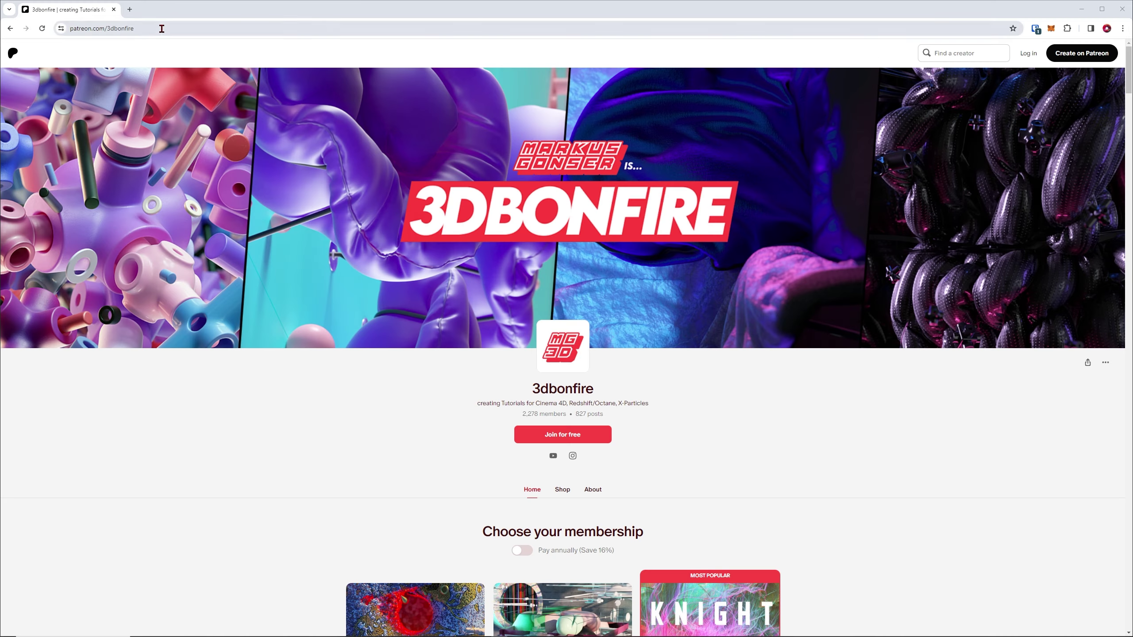
# - Switch to the browser and review the 3dbonfire Patreon page's address, member and post figures, and membership tiers
pyautogui.click(102, 29)
pyautogui.scroll(-3, 599, 204)
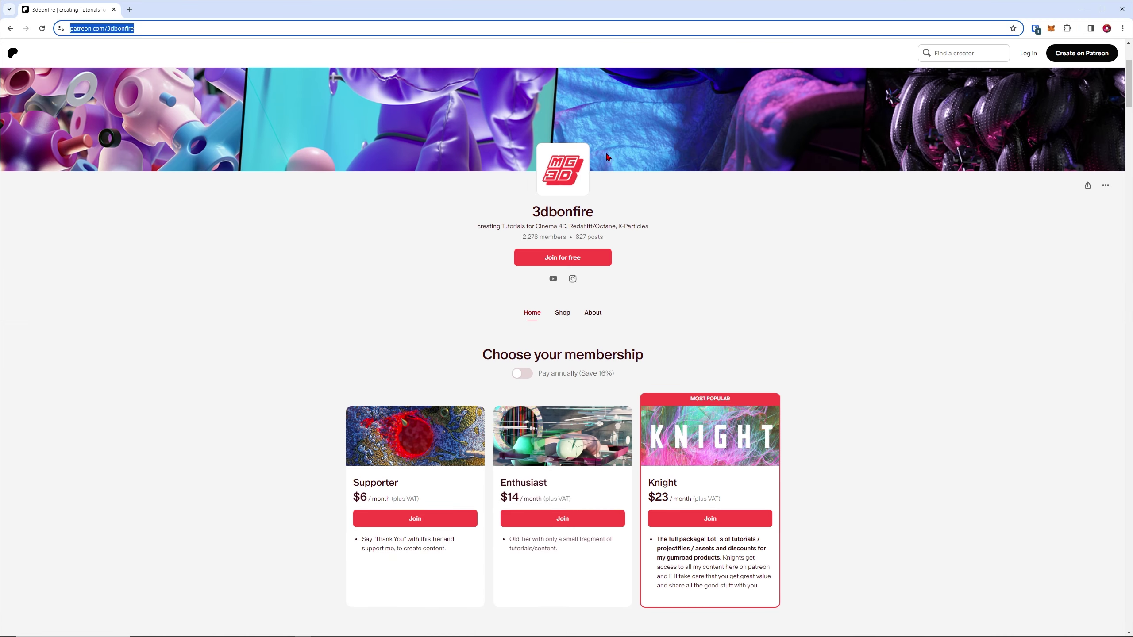
pyautogui.moveTo(521, 239); pyautogui.dragTo(588, 250)
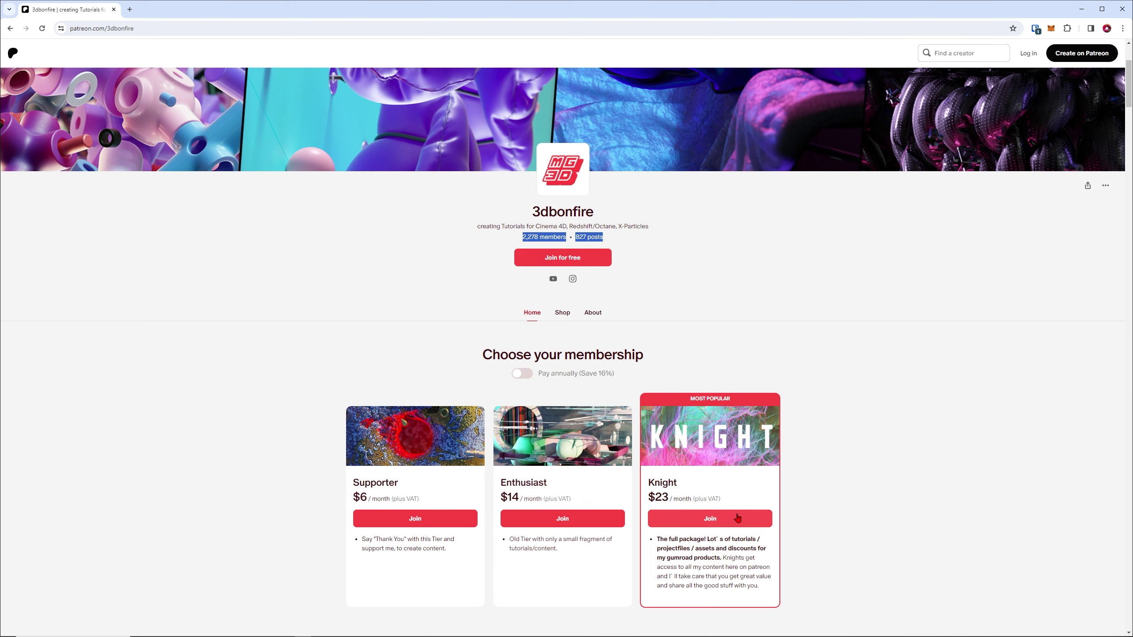
pyautogui.scroll(-2, 737, 519)
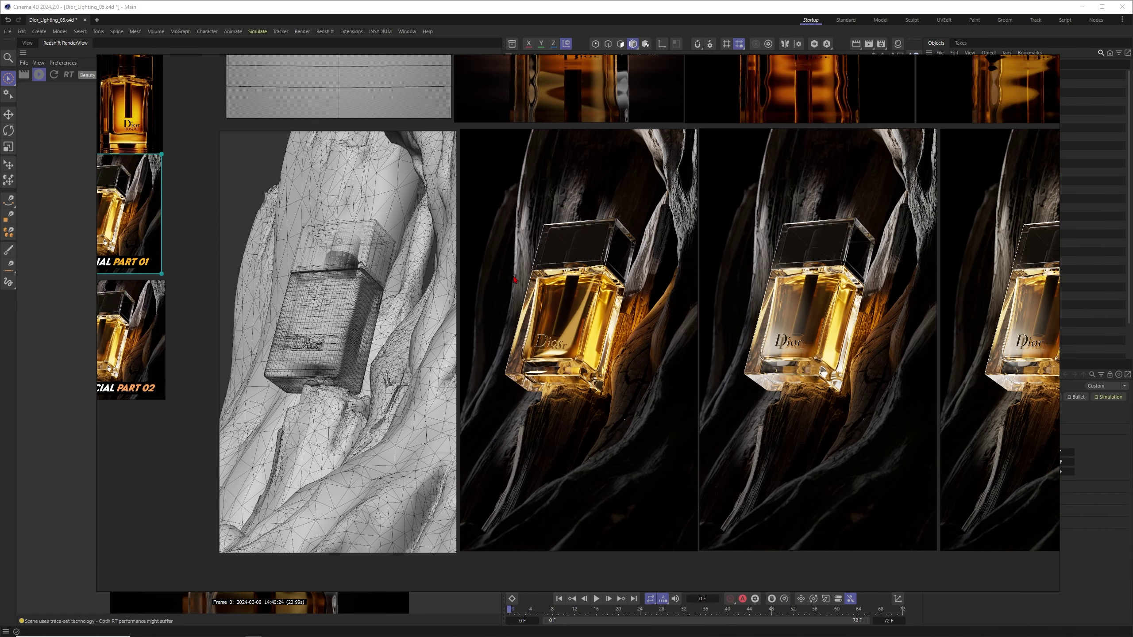
# - Switch back to the reference board and compare the tilted bottle-on-wood wireframe and renders with the upright bottle renders
pyautogui.moveTo(514, 276); pyautogui.dragTo(512, 276, button='middle')
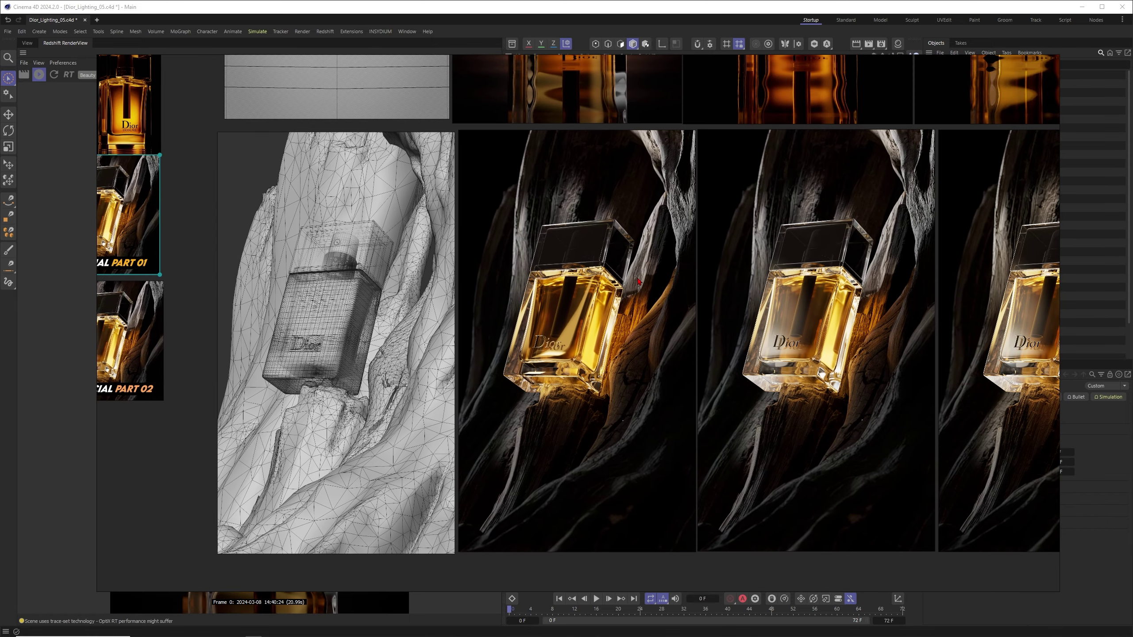
pyautogui.moveTo(374, 253); pyautogui.dragTo(482, 349, button='middle')
pyautogui.scroll(-2, 493, 348)
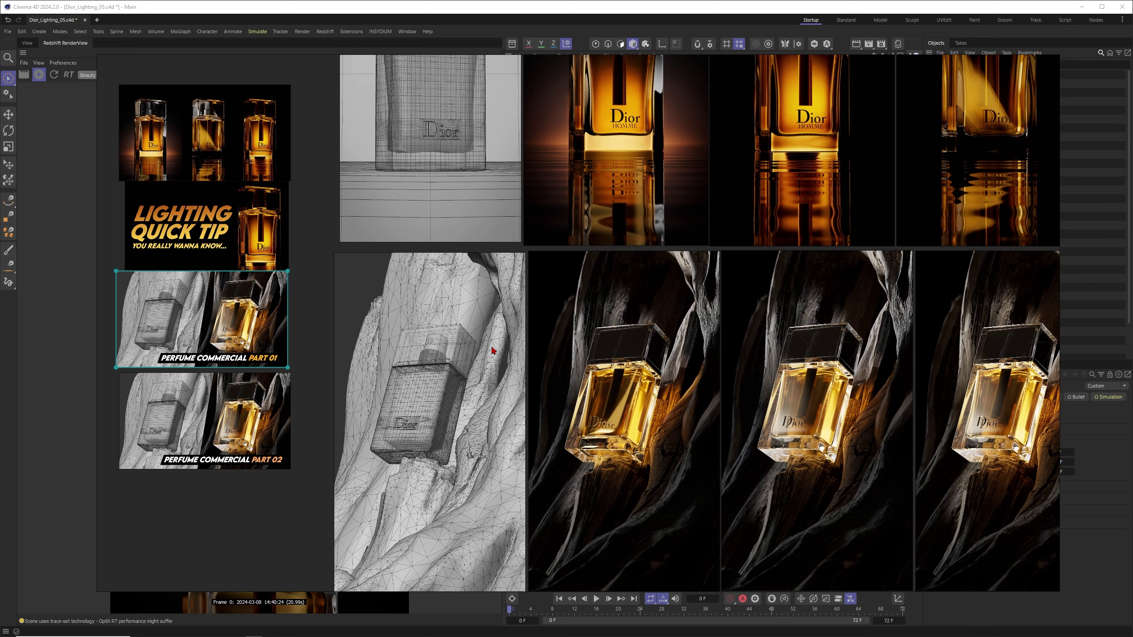
pyautogui.scroll(2, 492, 347)
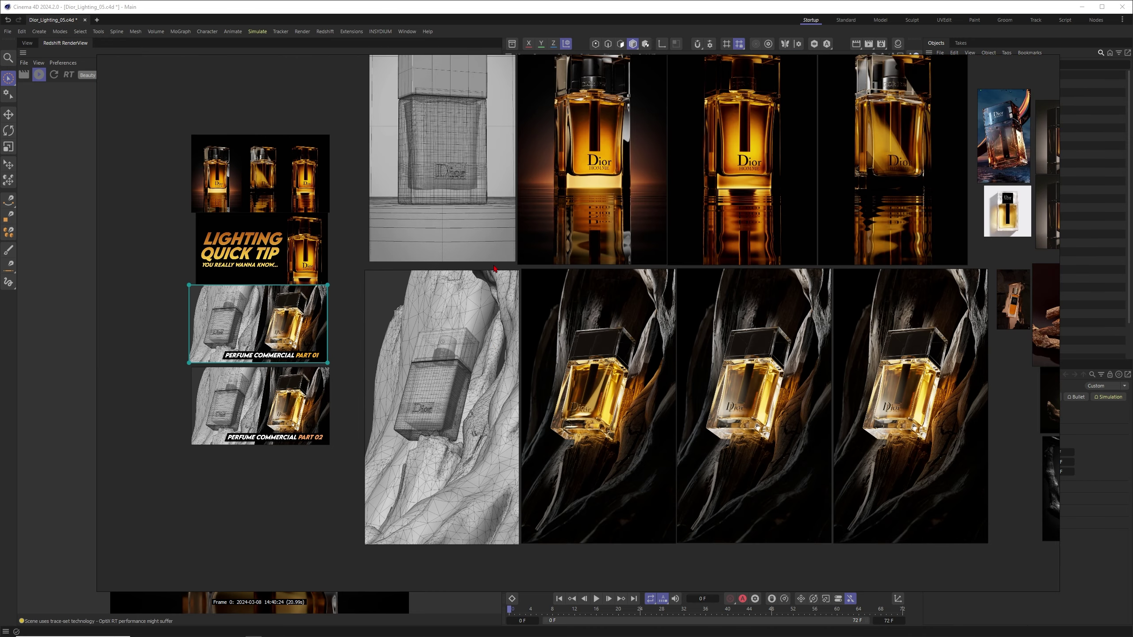
pyautogui.moveTo(494, 266); pyautogui.dragTo(446, 271, button='middle')
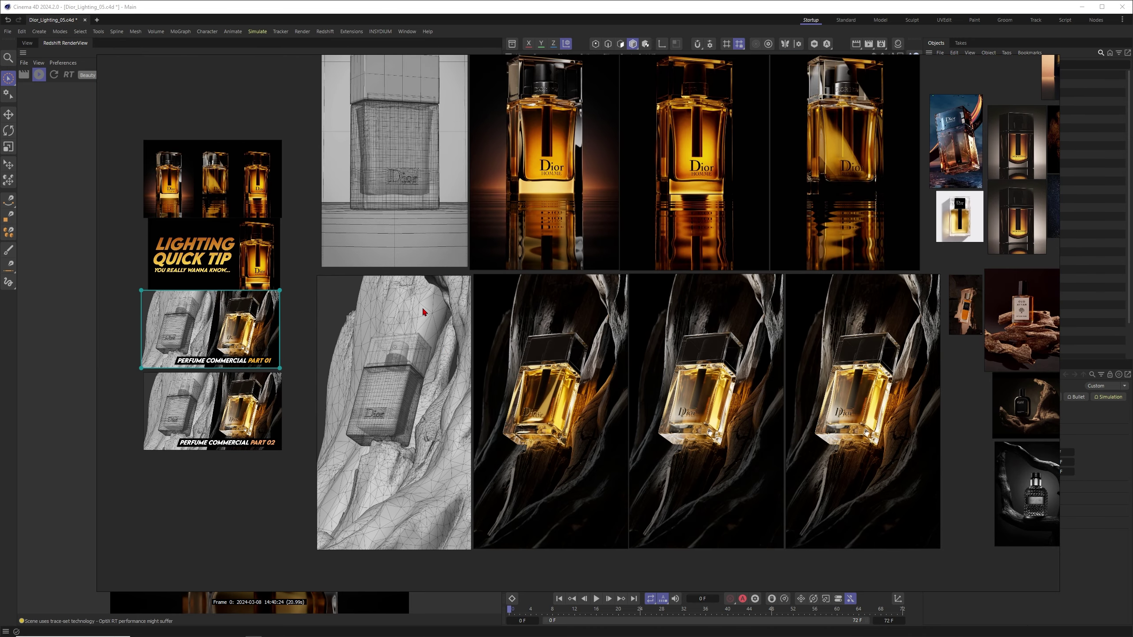
pyautogui.scroll(2, 589, 342)
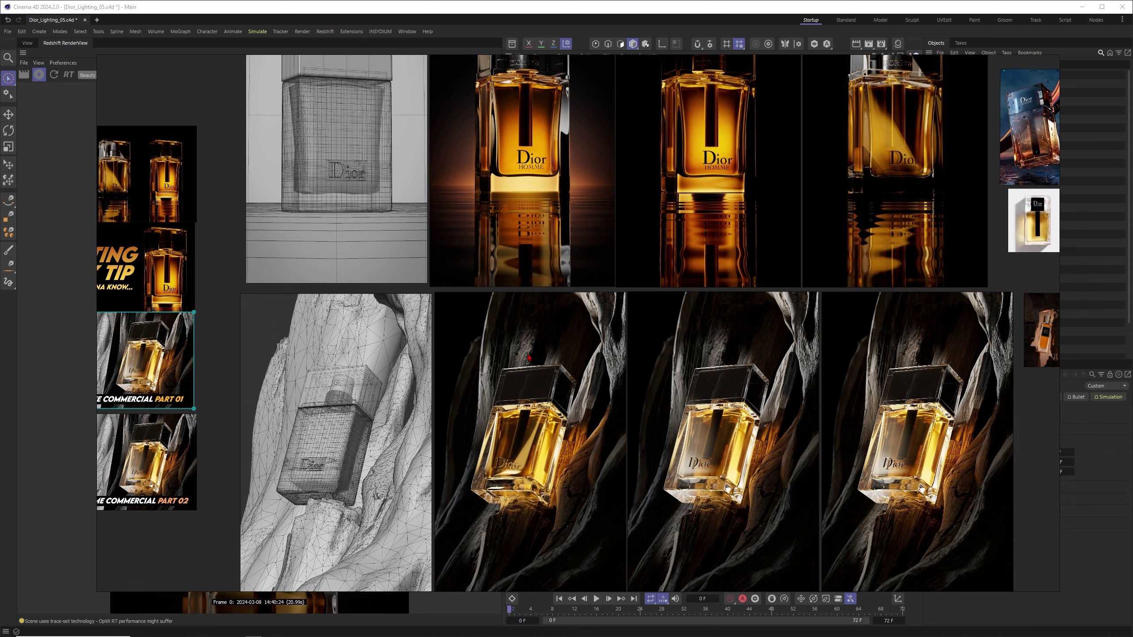
pyautogui.moveTo(571, 301); pyautogui.dragTo(536, 301, button='middle')
pyautogui.moveTo(561, 409); pyautogui.dragTo(578, 385, button='middle')
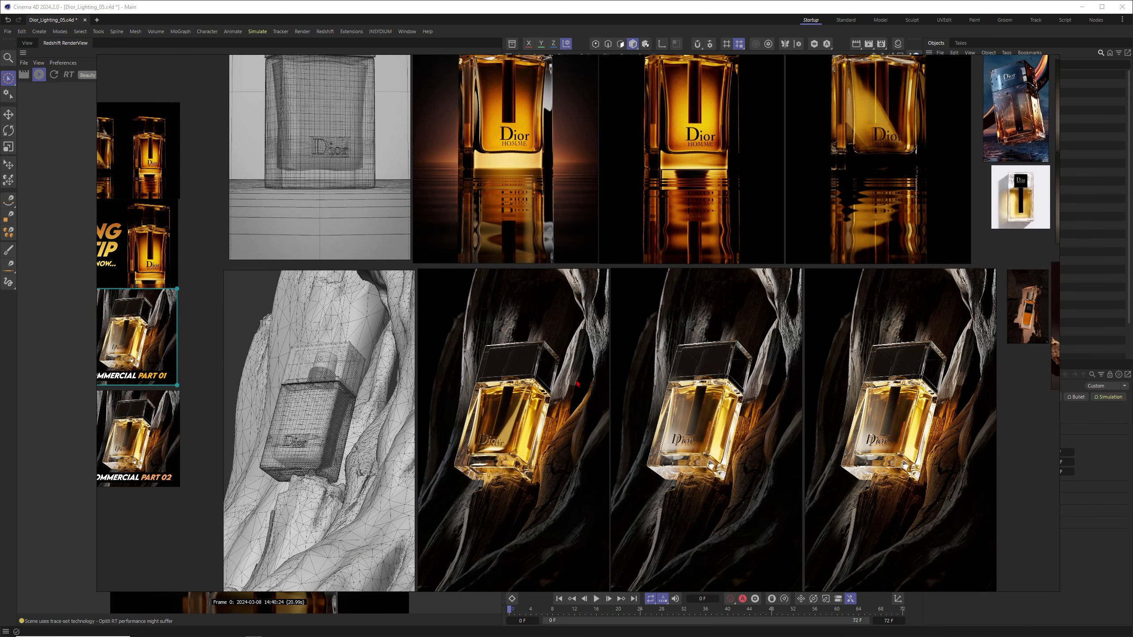
pyautogui.scroll(2, 536, 247)
pyautogui.moveTo(522, 147); pyautogui.dragTo(523, 321, button='middle')
pyautogui.moveTo(527, 197); pyautogui.dragTo(518, 274, button='middle')
pyautogui.scroll(4, 518, 268)
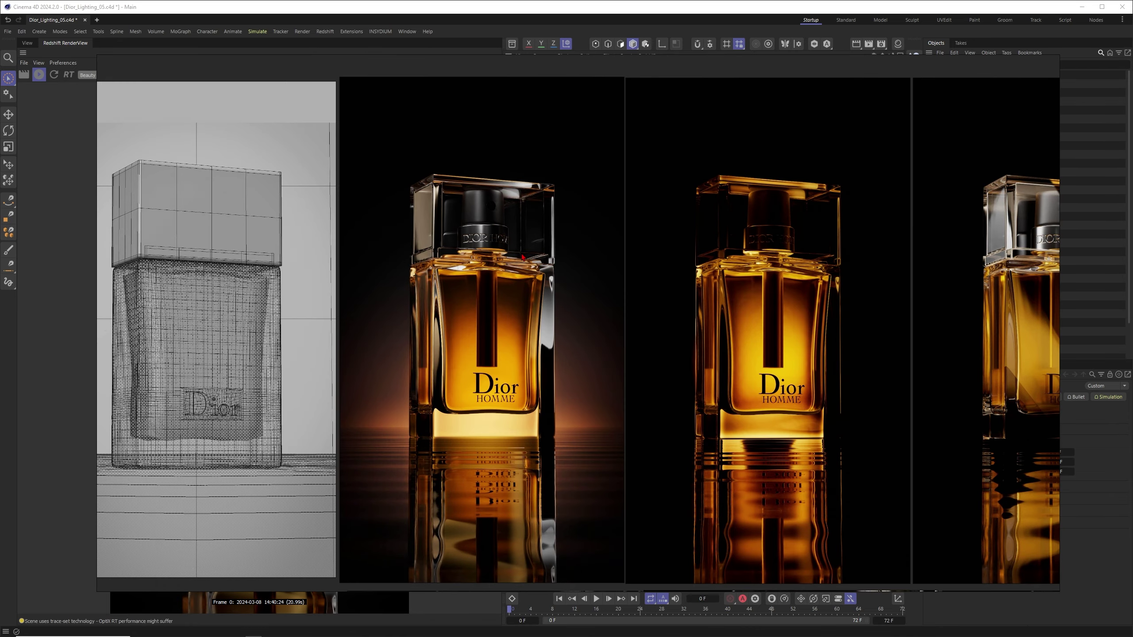
pyautogui.moveTo(487, 342); pyautogui.dragTo(626, 296, button='middle')
pyautogui.scroll(-2, 687, 363)
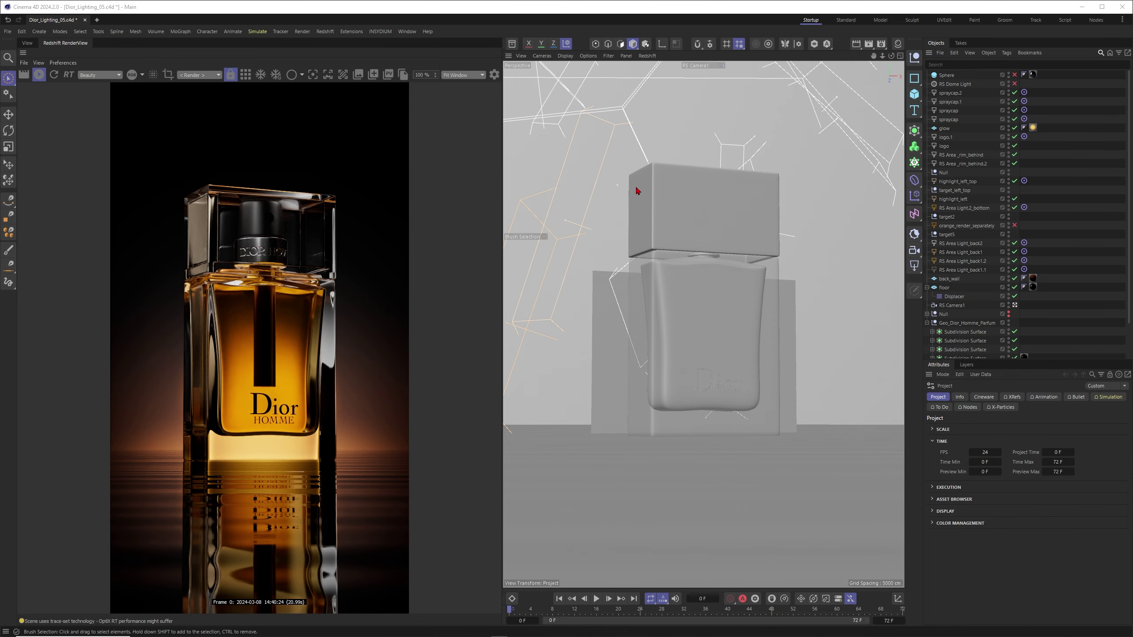
# - Disable all the scene's lights and the glow object, leaving only RS Area Light_back1.1 enabled
pyautogui.click(1014, 263)
pyautogui.moveTo(1014, 93); pyautogui.dragTo(1020, 132)
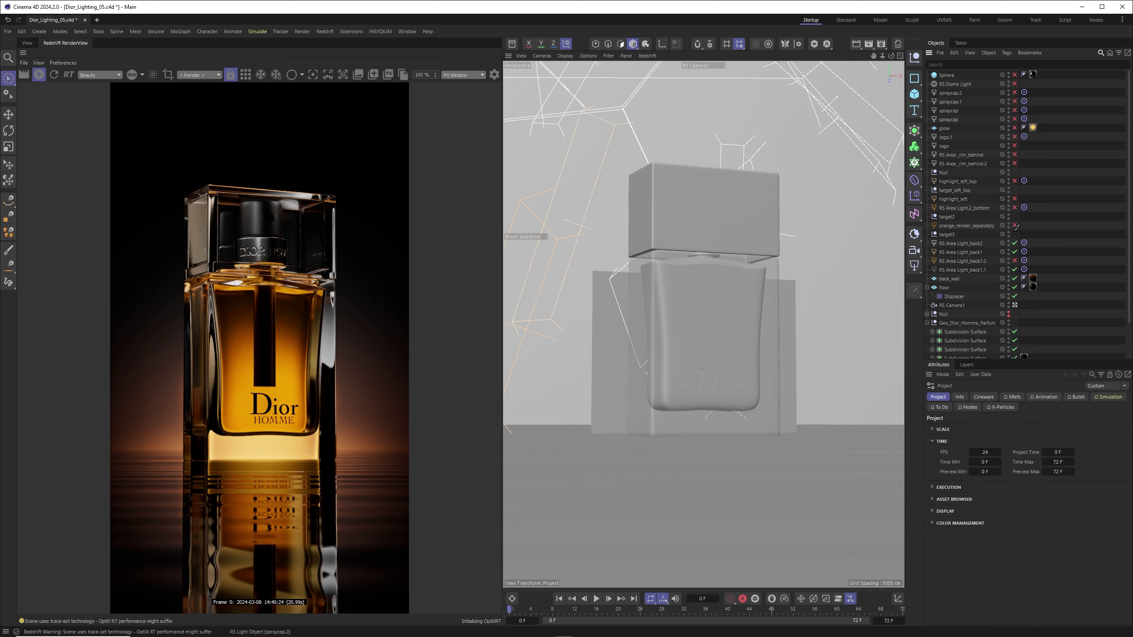
pyautogui.moveTo(1015, 244); pyautogui.dragTo(1014, 252)
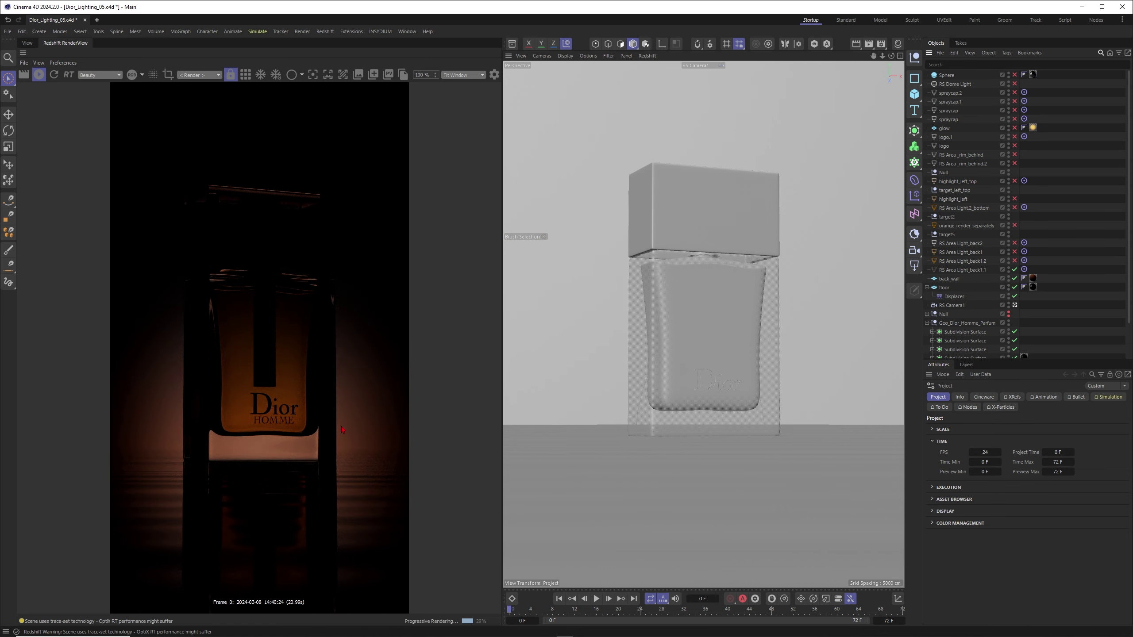
# - Try a spread of 1 on RS Area Light_back1.1 and restore it to 0.4
pyautogui.click(803, 495)
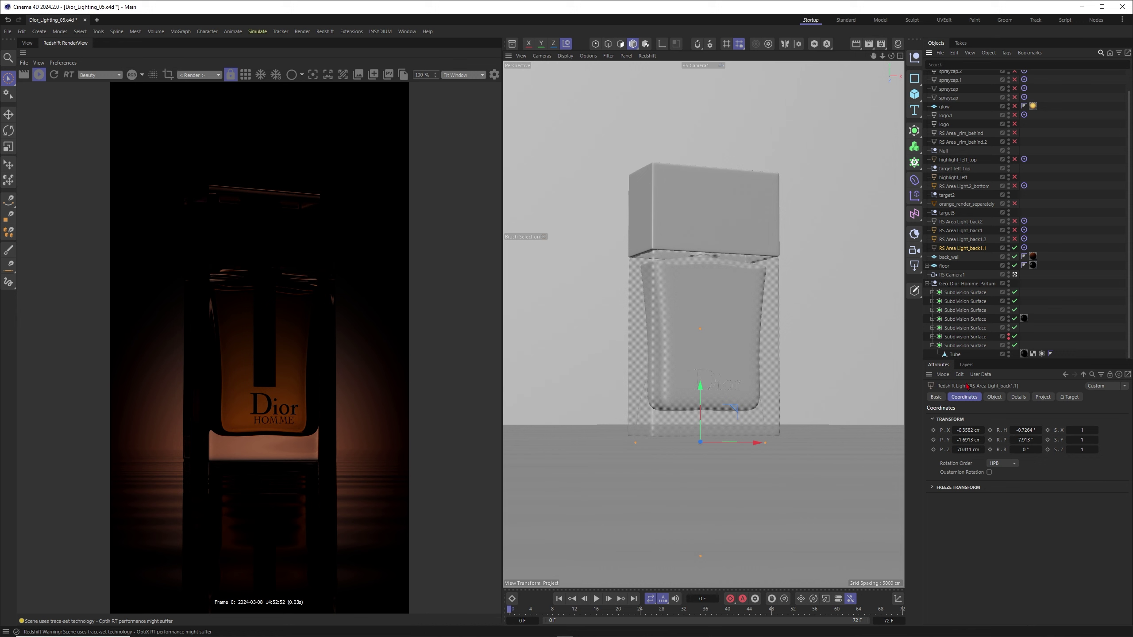
pyautogui.click(999, 397)
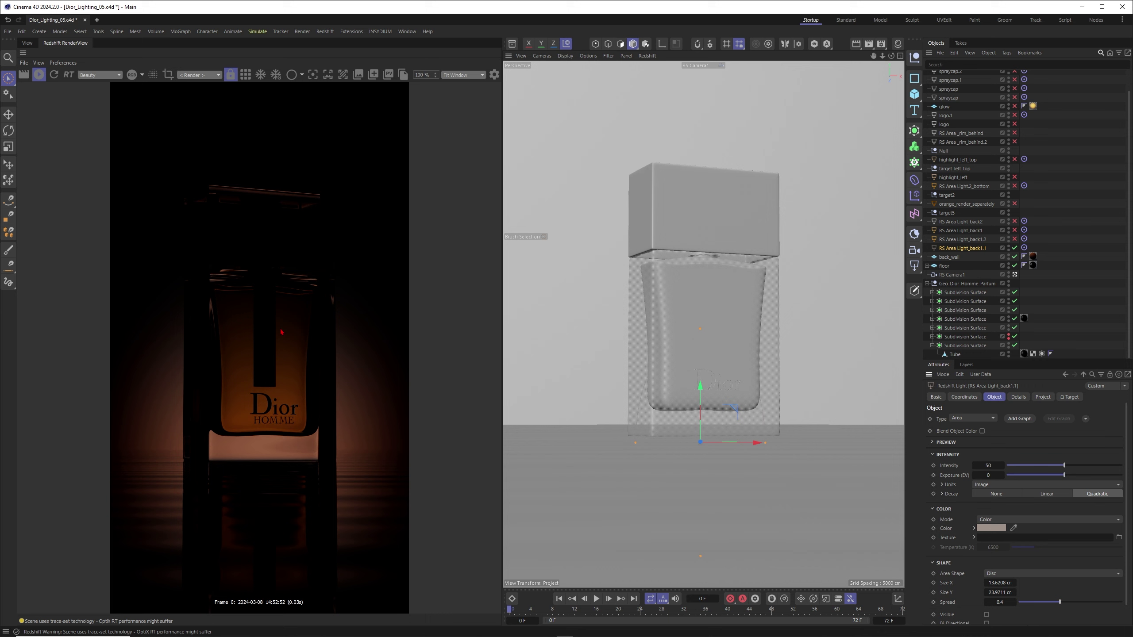
pyautogui.doubleClick(1000, 603)
pyautogui.write('1')
pyautogui.press('Return')
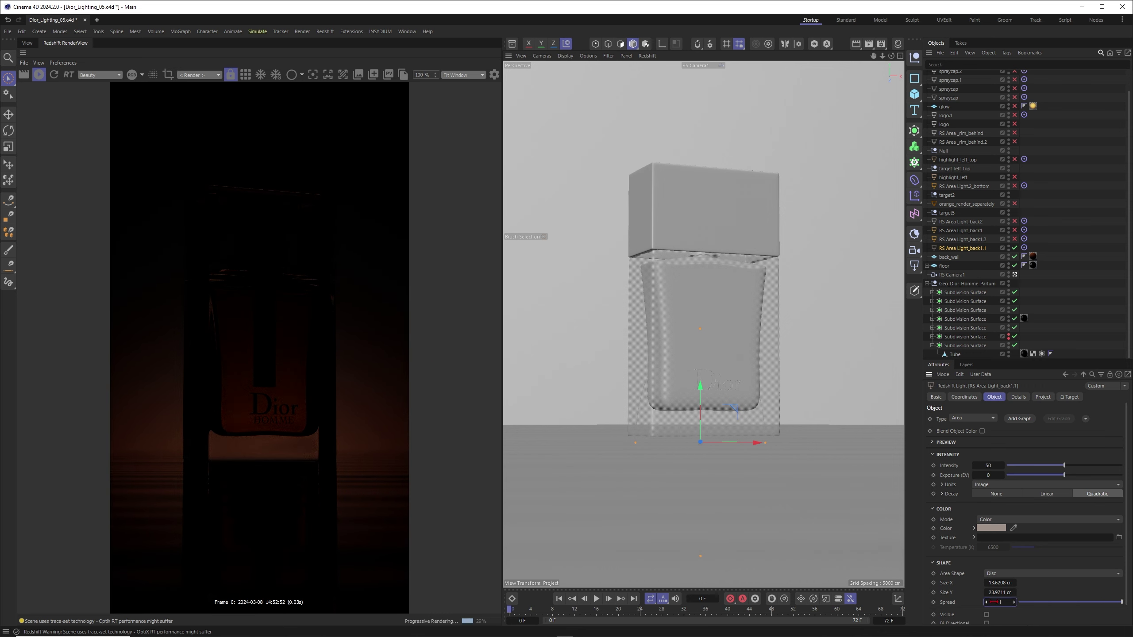
pyautogui.write('0.4')
pyautogui.press('Return')
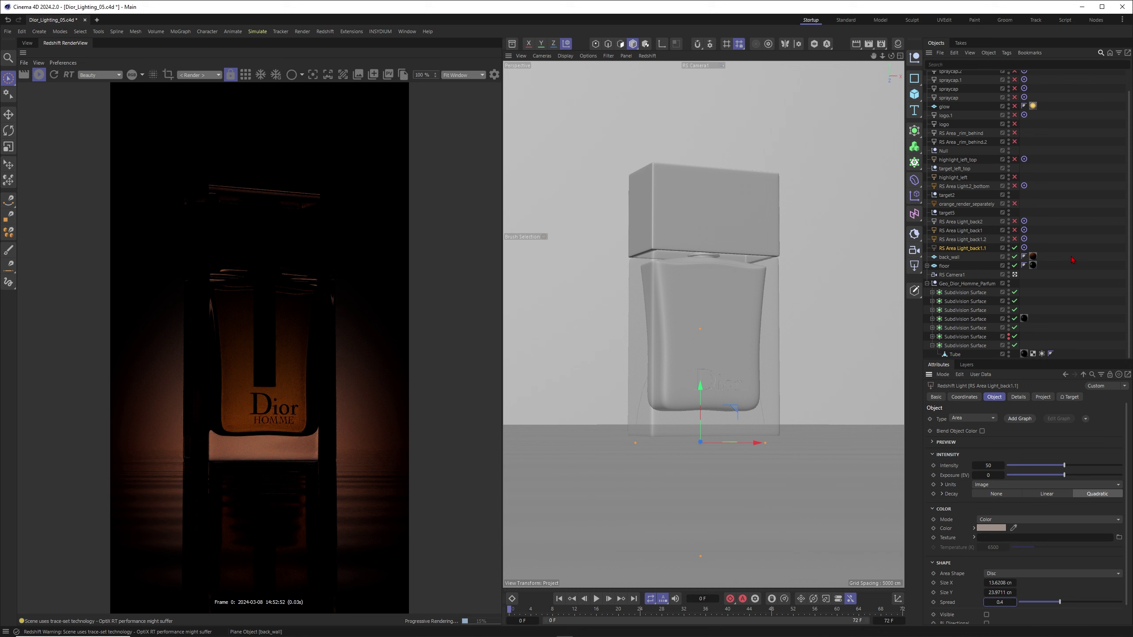
# - Enable RS Area Light_back1.2 and RS Area Light_back1, and view the selected light's placement through the default camera
pyautogui.click(1077, 250)
pyautogui.click(971, 240)
pyautogui.click(1014, 239)
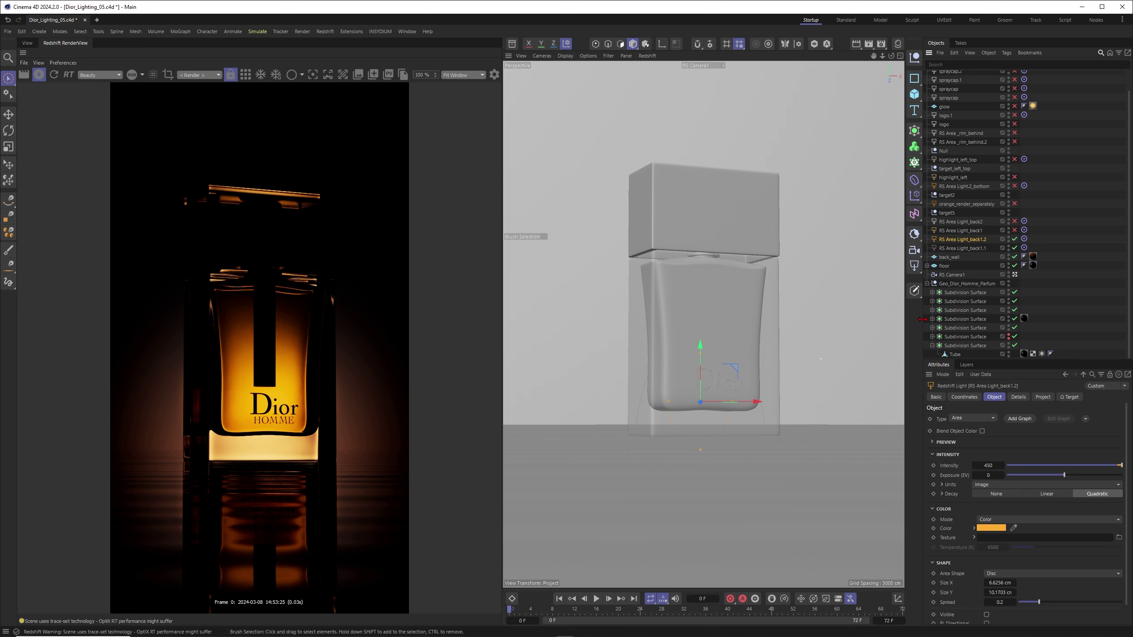
pyautogui.click(1073, 238)
pyautogui.click(987, 233)
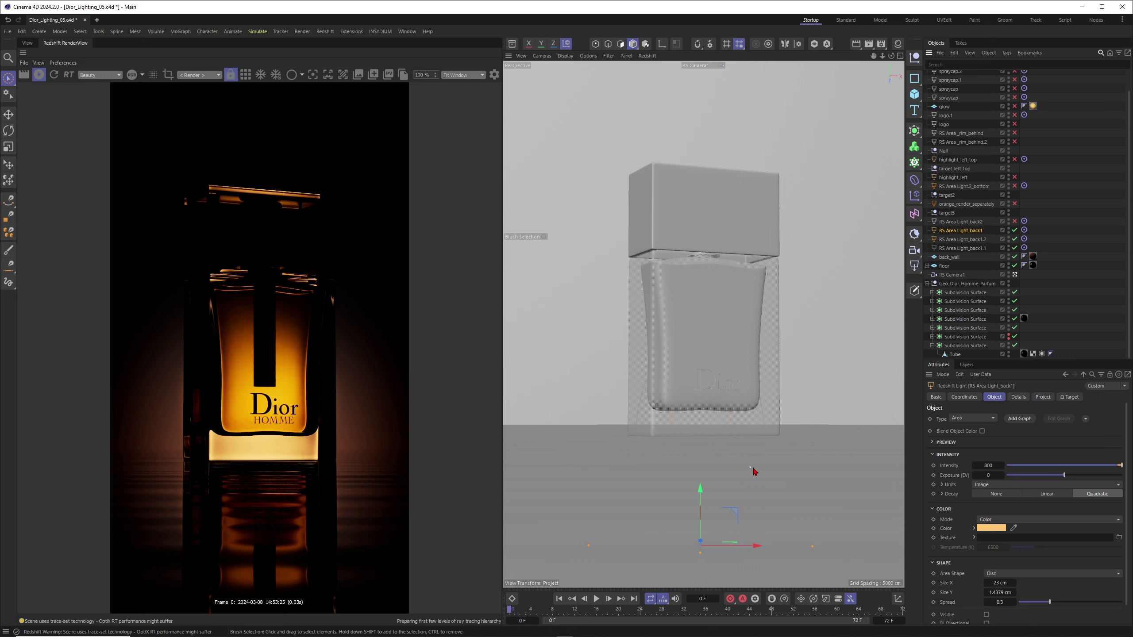
pyautogui.press('F1')
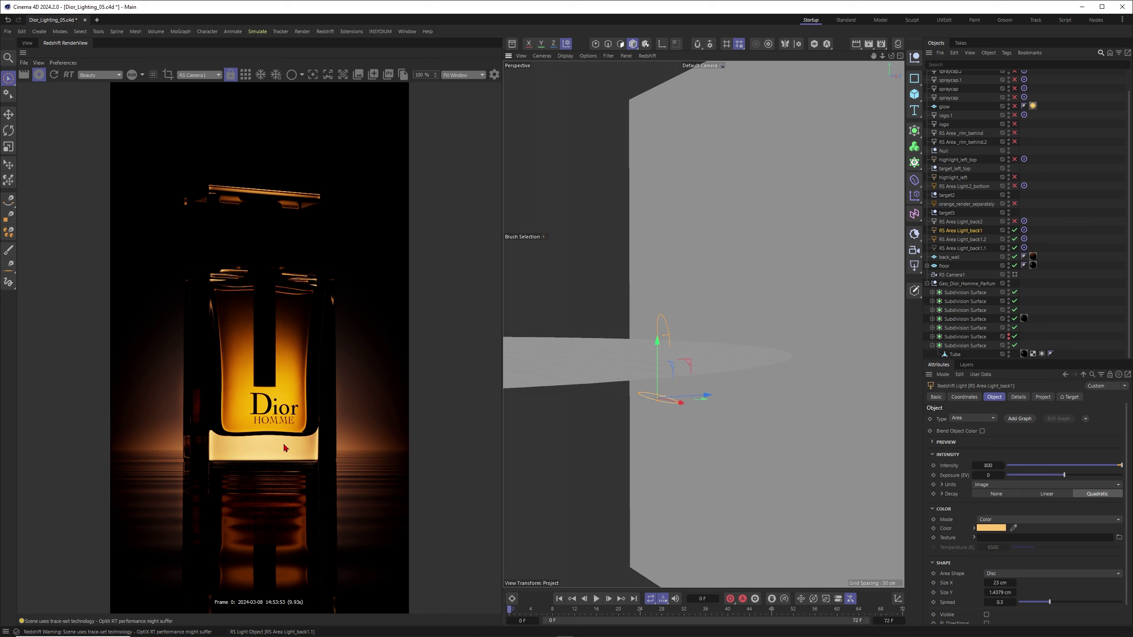
# - Enable RS Area Light_back2, briefly select all four back lights together, and clear the selection
pyautogui.click(972, 222)
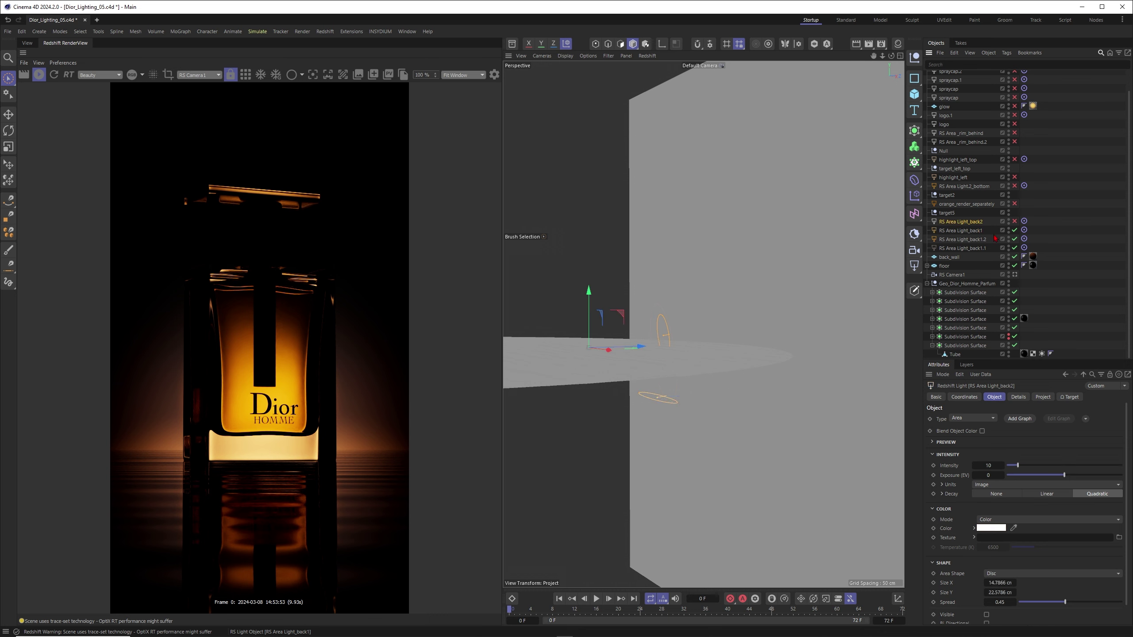
pyautogui.click(1015, 222)
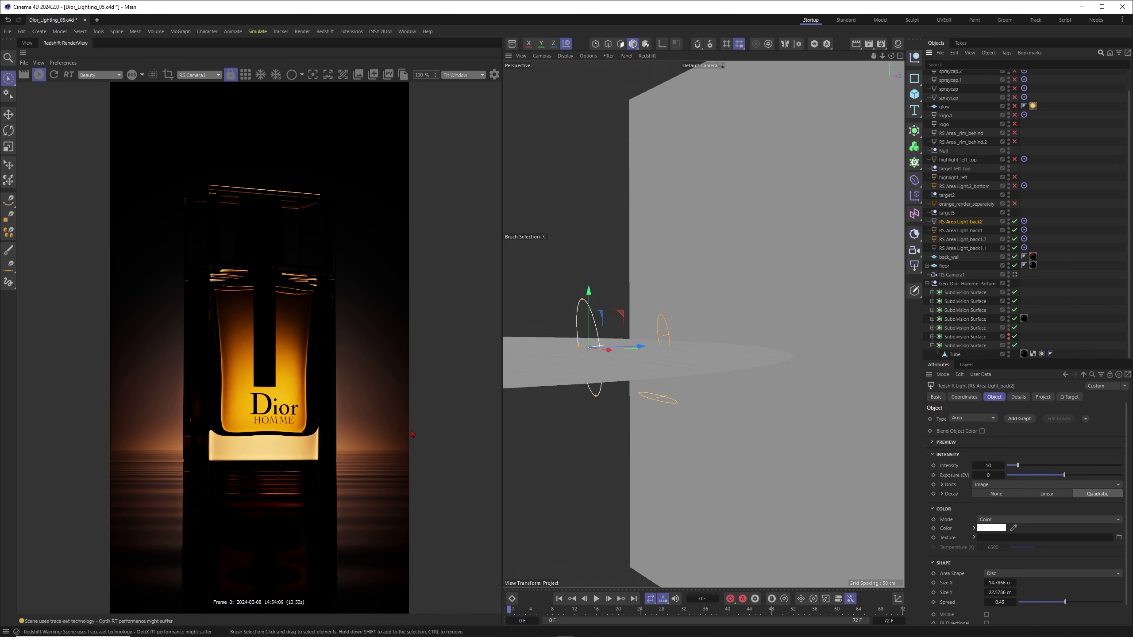
pyautogui.moveTo(1068, 251); pyautogui.dragTo(964, 221)
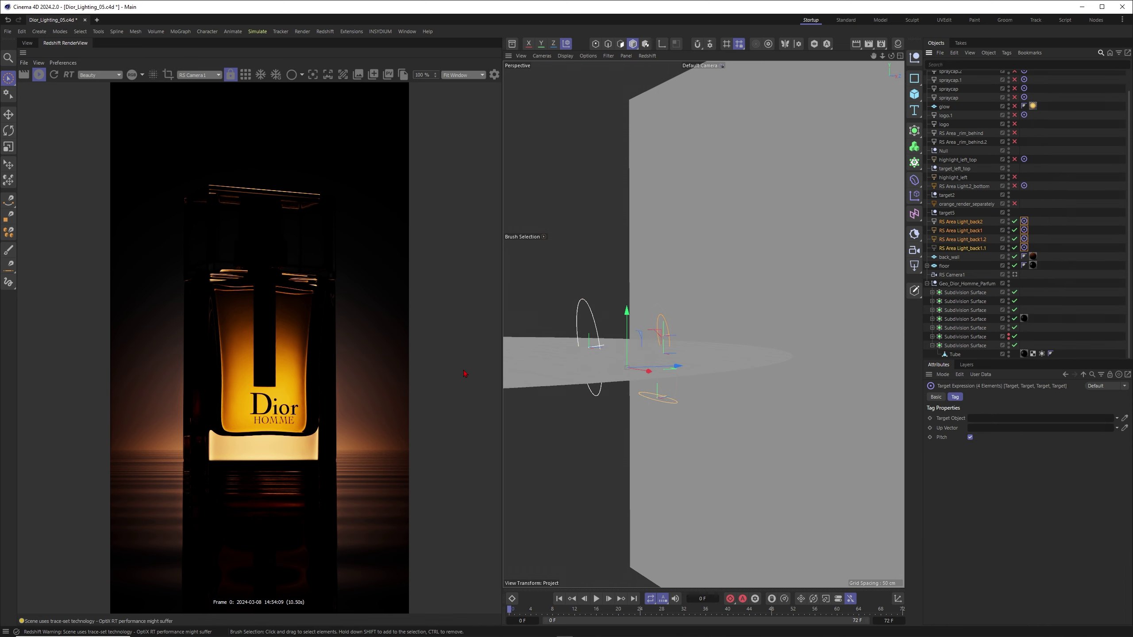
pyautogui.click(1086, 239)
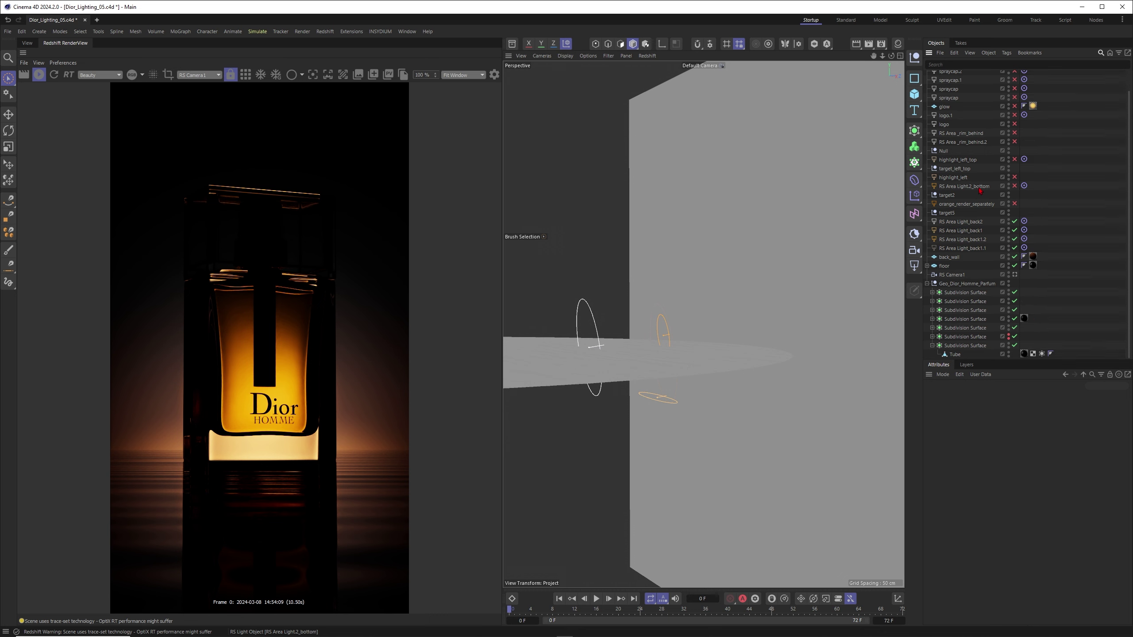
# - Enable RS Area Light.2_bottom near the bottle's base and show its list of excluded objects
pyautogui.click(964, 187)
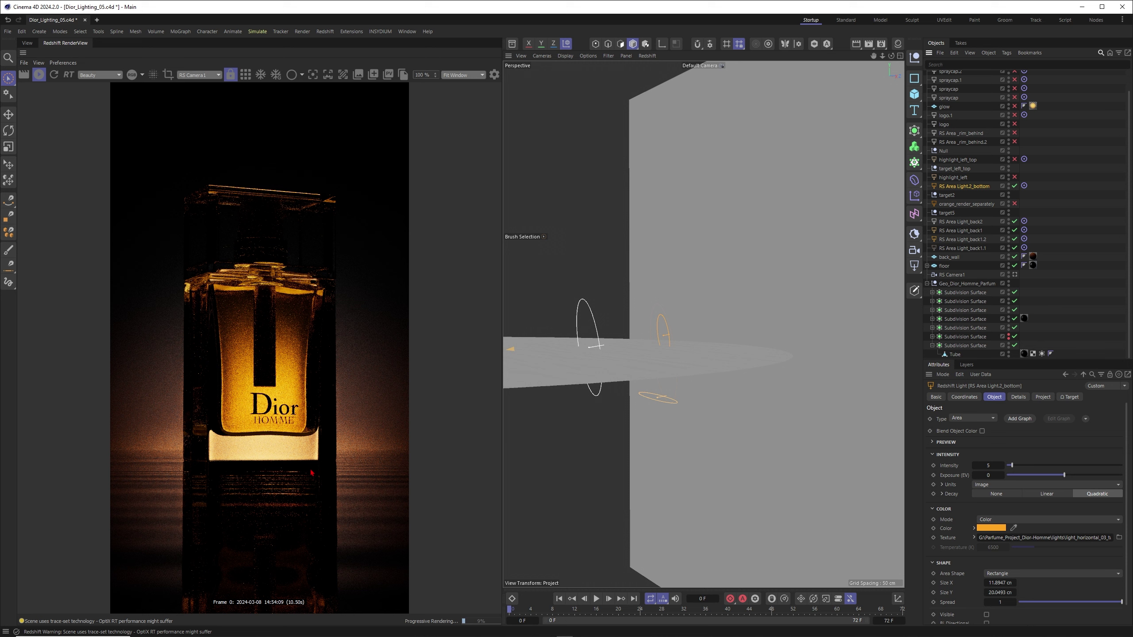
pyautogui.keyDown('alt'); pyautogui.moveTo(646, 397); pyautogui.dragTo(819, 386, button='middle'); pyautogui.keyUp('alt')
pyautogui.keyDown('alt'); pyautogui.moveTo(576, 380); pyautogui.dragTo(754, 397, button='middle'); pyautogui.keyUp('alt')
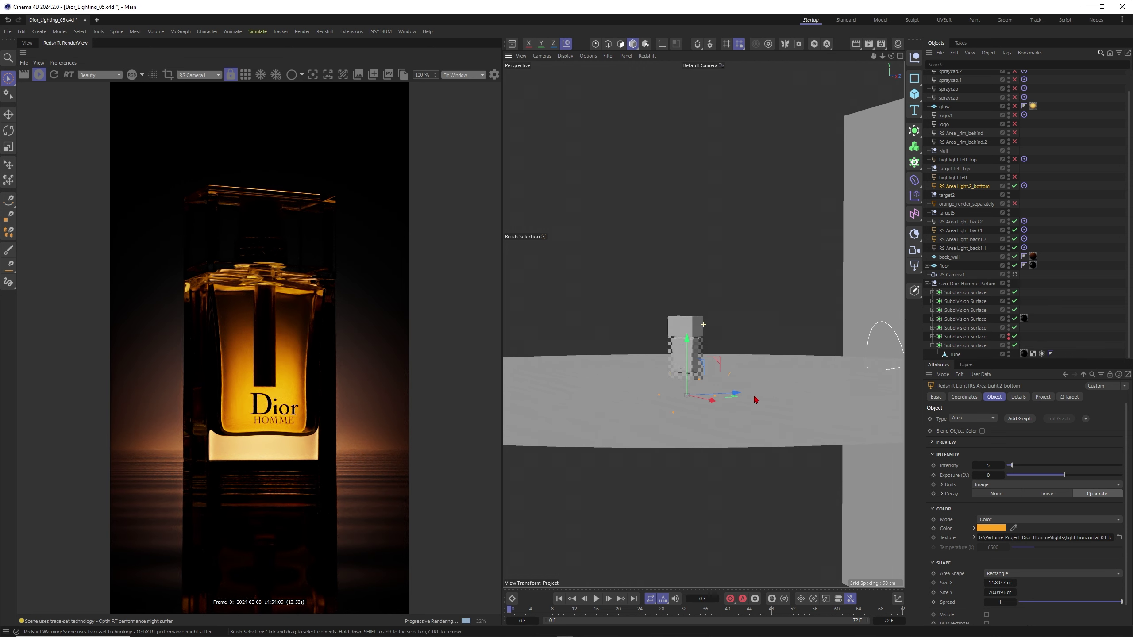
pyautogui.scroll(5, 664, 382)
pyautogui.keyDown('alt'); pyautogui.moveTo(659, 389); pyautogui.dragTo(664, 398); pyautogui.keyUp('alt')
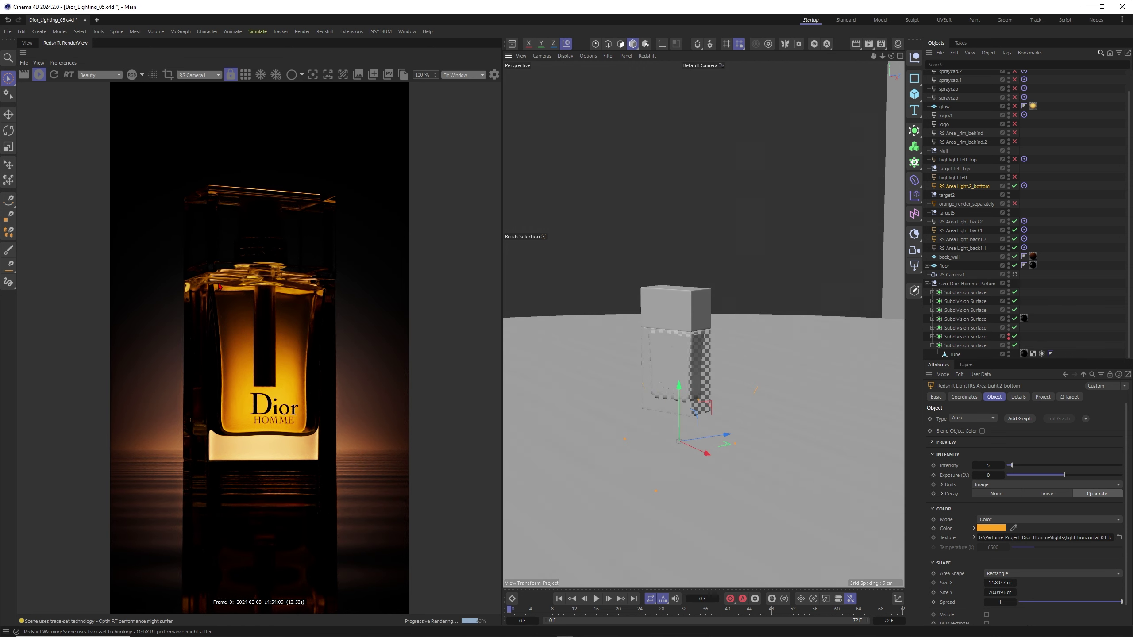
pyautogui.keyDown('alt'); pyautogui.moveTo(739, 420); pyautogui.dragTo(697, 387, button='middle'); pyautogui.keyUp('alt')
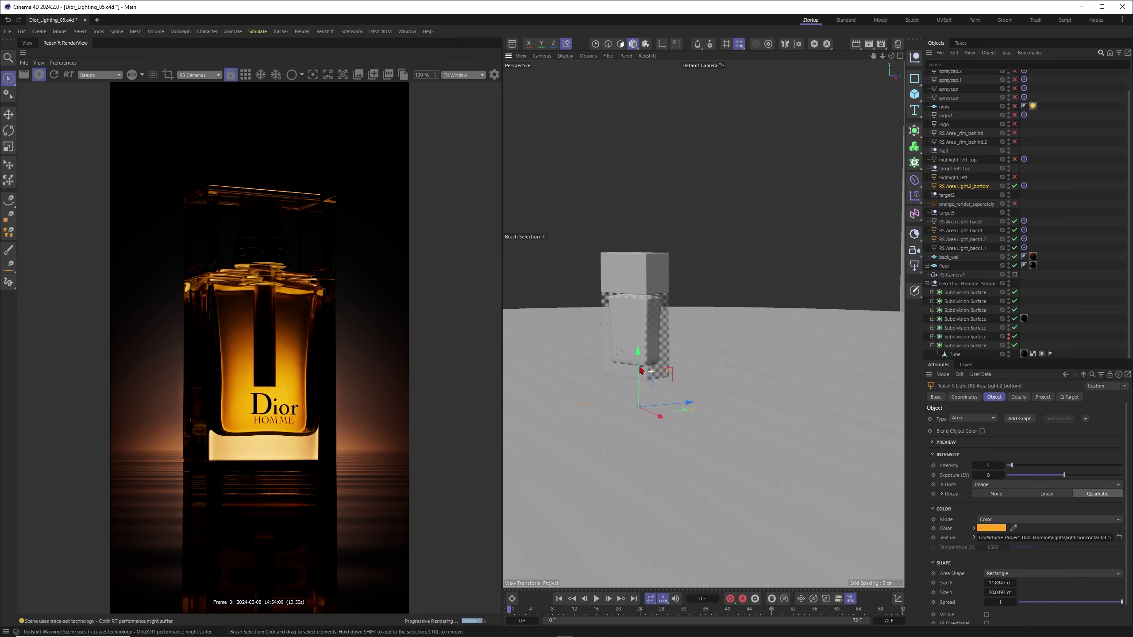
pyautogui.moveTo(651, 371)
pyautogui.keyDown('alt'); pyautogui.mouseDown()
pyautogui.moveTo(641, 358)
pyautogui.moveTo(655, 364)
pyautogui.mouseUp(); pyautogui.keyUp('alt')
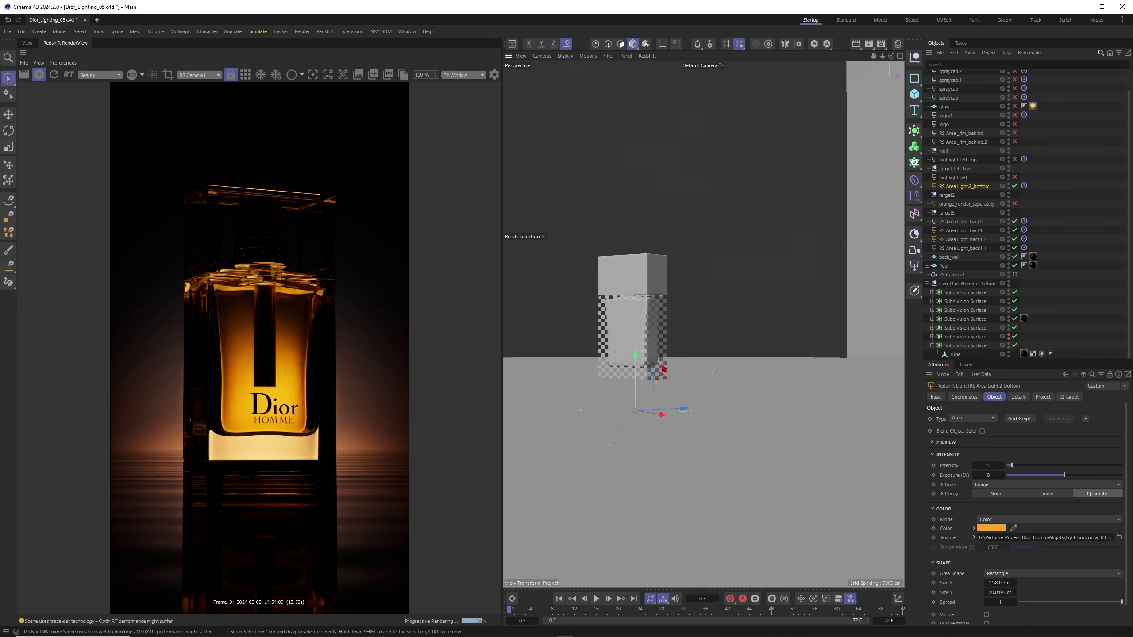
pyautogui.click(1043, 396)
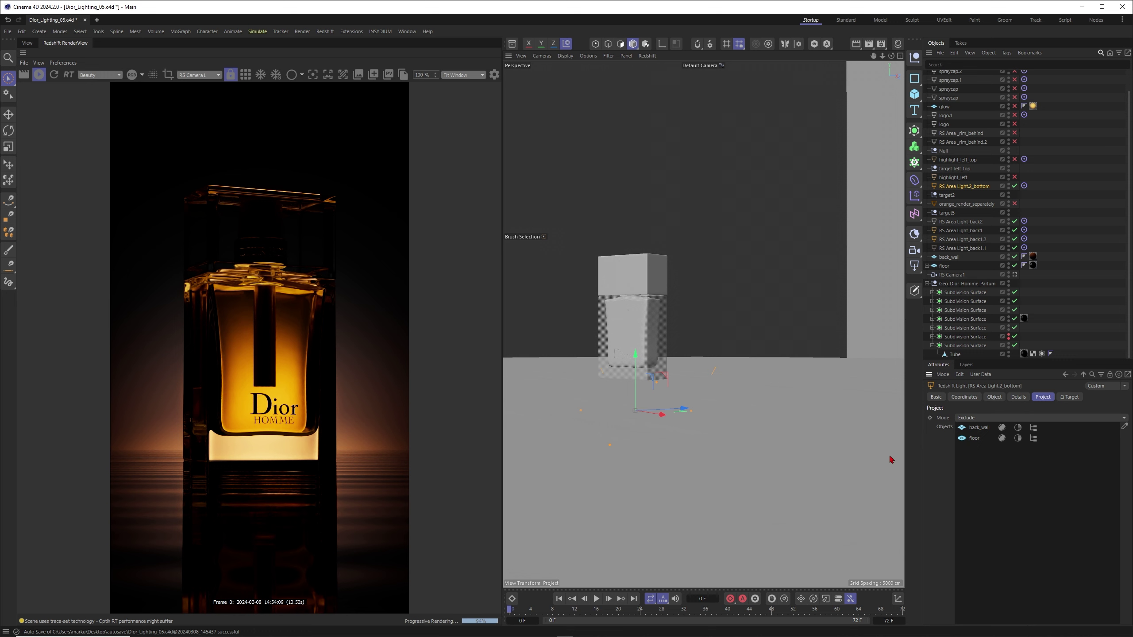
# - Switch RS Area Light.2_bottom off and back on to compare its effect in the render
pyautogui.click(1014, 186)
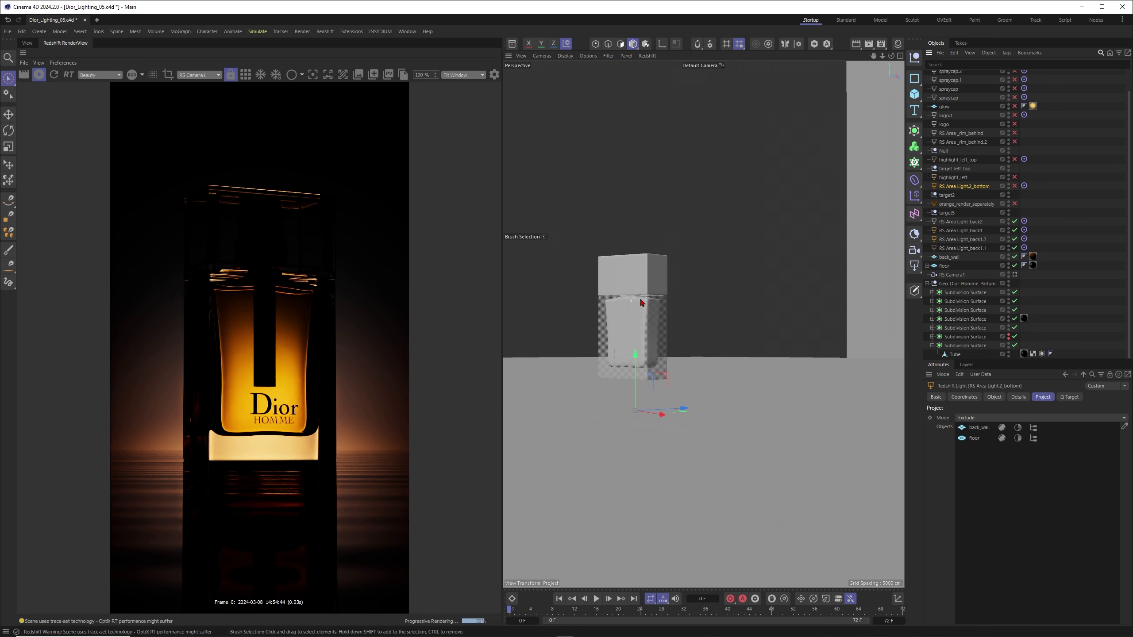
pyautogui.click(1020, 193)
pyautogui.click(1014, 186)
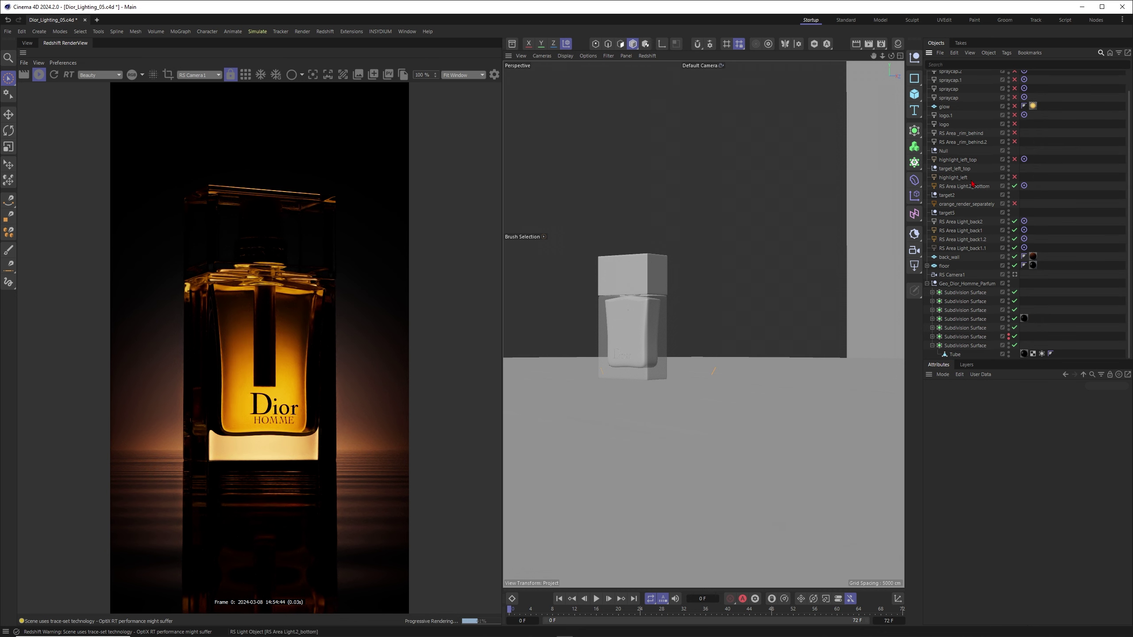
# - Enable the highlight_left light and view its placement beside the bottle
pyautogui.click(959, 178)
pyautogui.click(1014, 177)
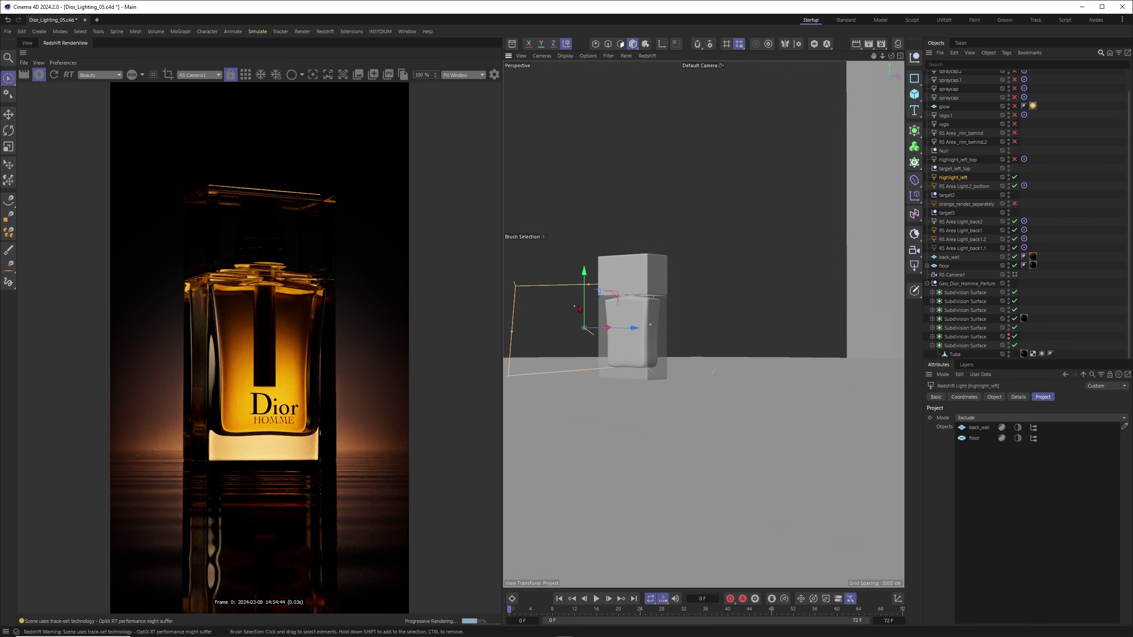
pyautogui.keyDown('alt'); pyautogui.moveTo(633, 300); pyautogui.dragTo(767, 341); pyautogui.keyUp('alt')
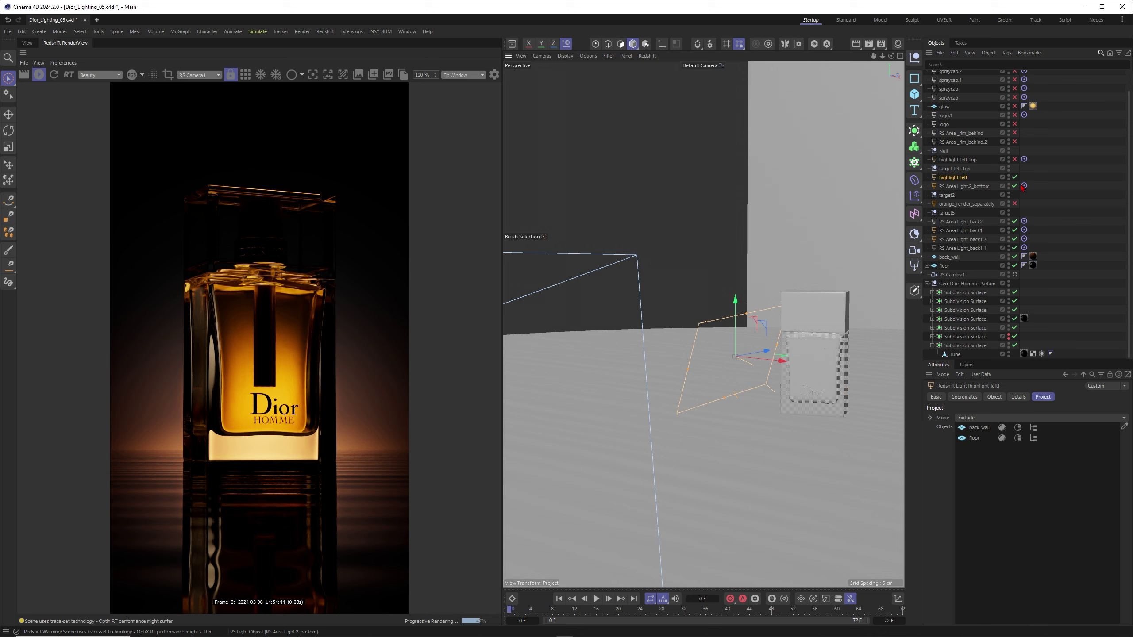
# - Enable the highlight_left_top light and view its placement beside the cap from several angles
pyautogui.click(959, 159)
pyautogui.click(1015, 160)
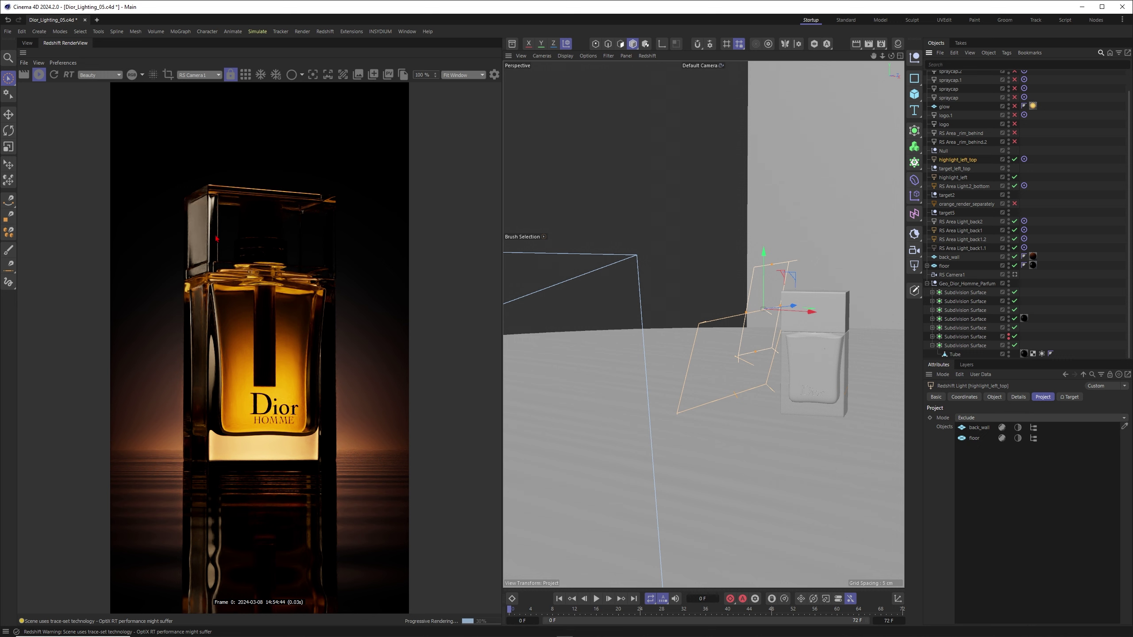
pyautogui.moveTo(797, 327)
pyautogui.keyDown('alt'); pyautogui.mouseDown()
pyautogui.moveTo(821, 333)
pyautogui.moveTo(790, 333)
pyautogui.mouseUp(); pyautogui.keyUp('alt')
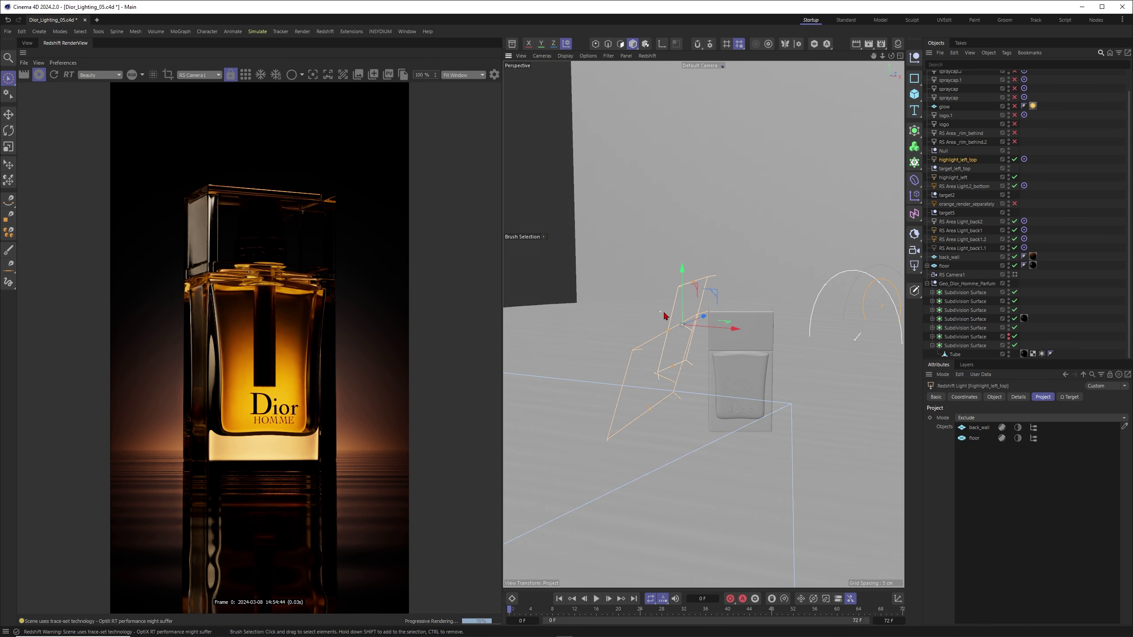
pyautogui.keyDown('alt'); pyautogui.moveTo(702, 297); pyautogui.dragTo(635, 334); pyautogui.keyUp('alt')
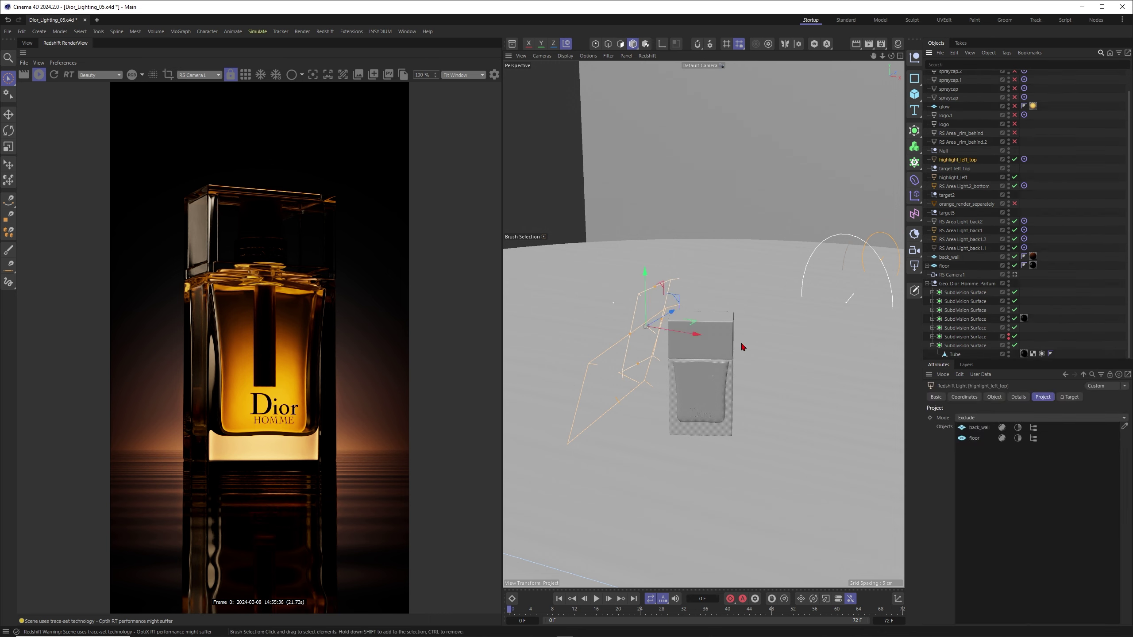
# - Try an intensity of 10 on highlight_left_top and restore it to 3
pyautogui.click(994, 397)
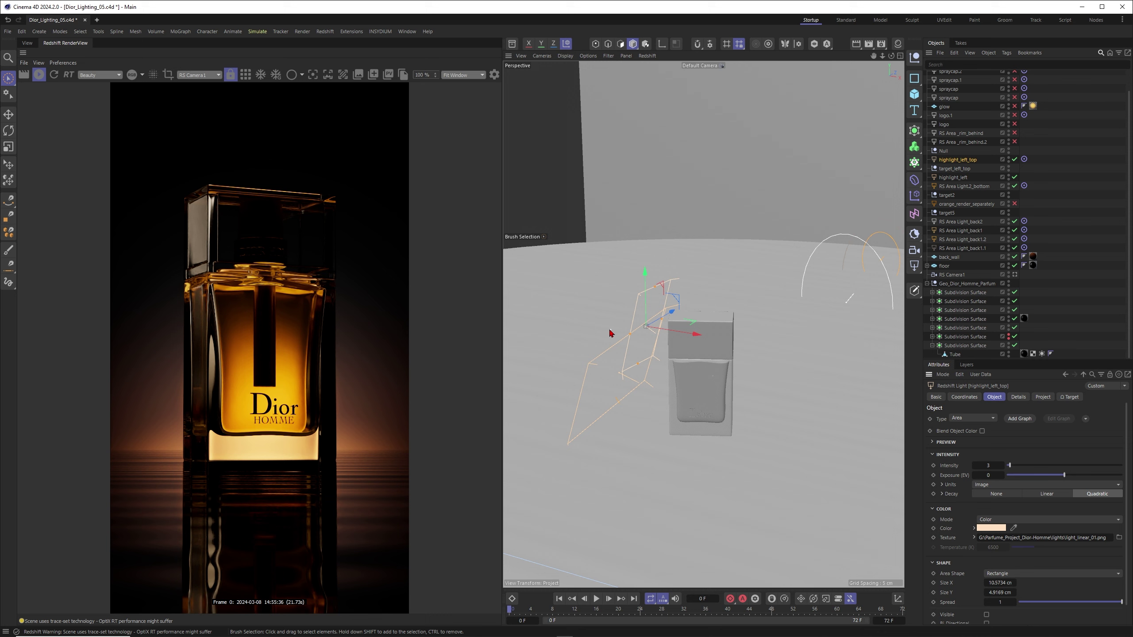
pyautogui.doubleClick(993, 465)
pyautogui.write('10')
pyautogui.press('Return')
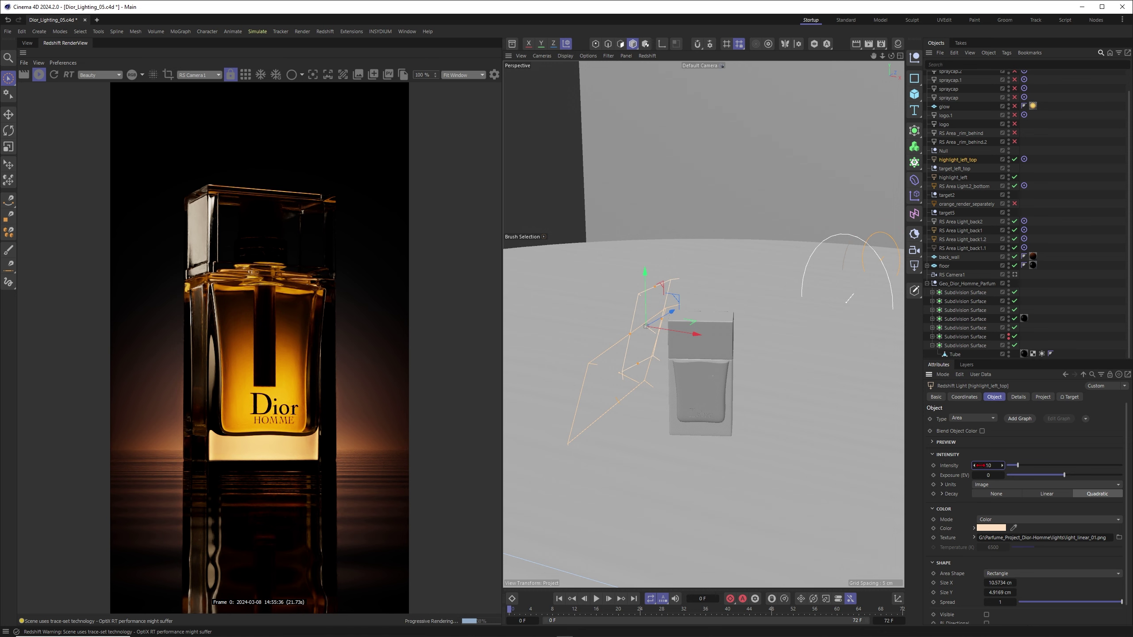
pyautogui.press('Return')
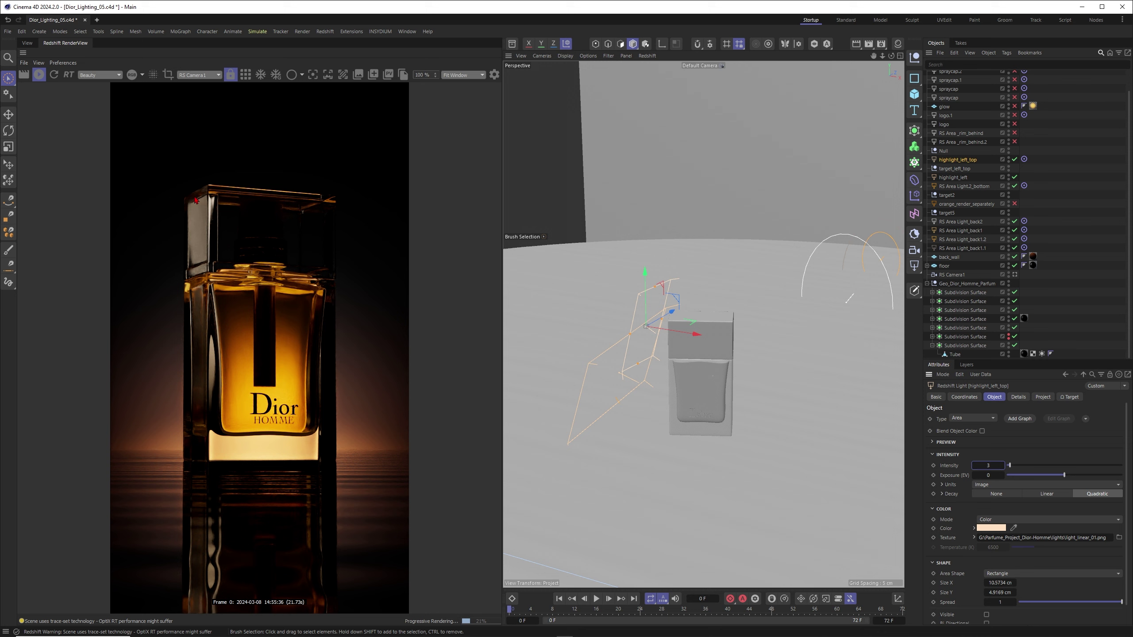
# - Enable the RS Area _rim_behind.2 light behind the bottle
pyautogui.click(1057, 160)
pyautogui.click(975, 142)
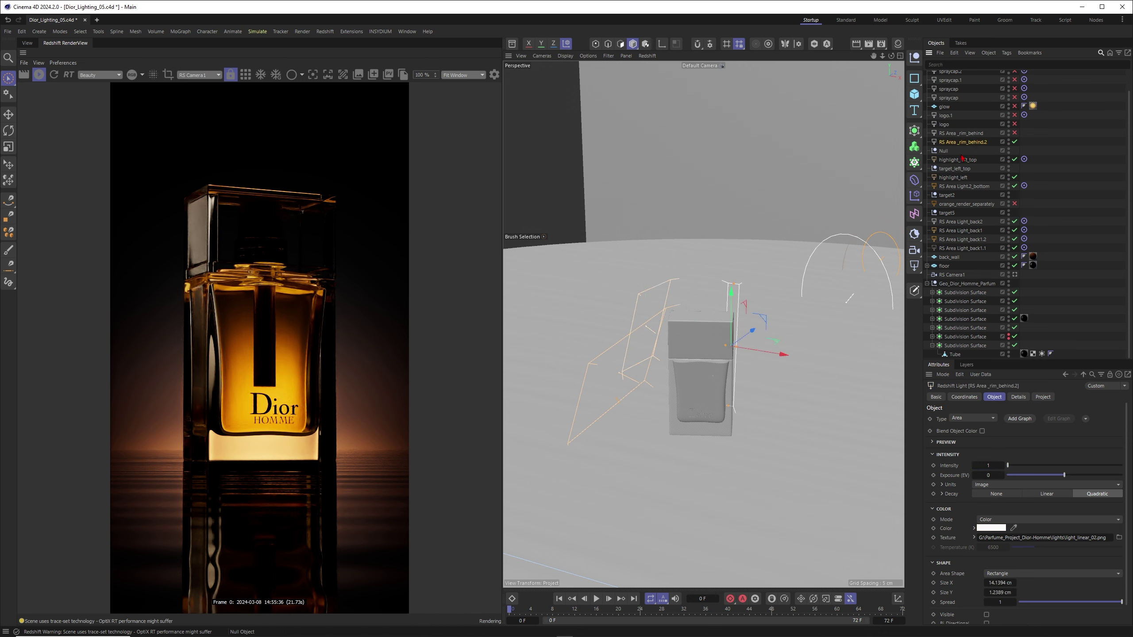
pyautogui.click(1015, 141)
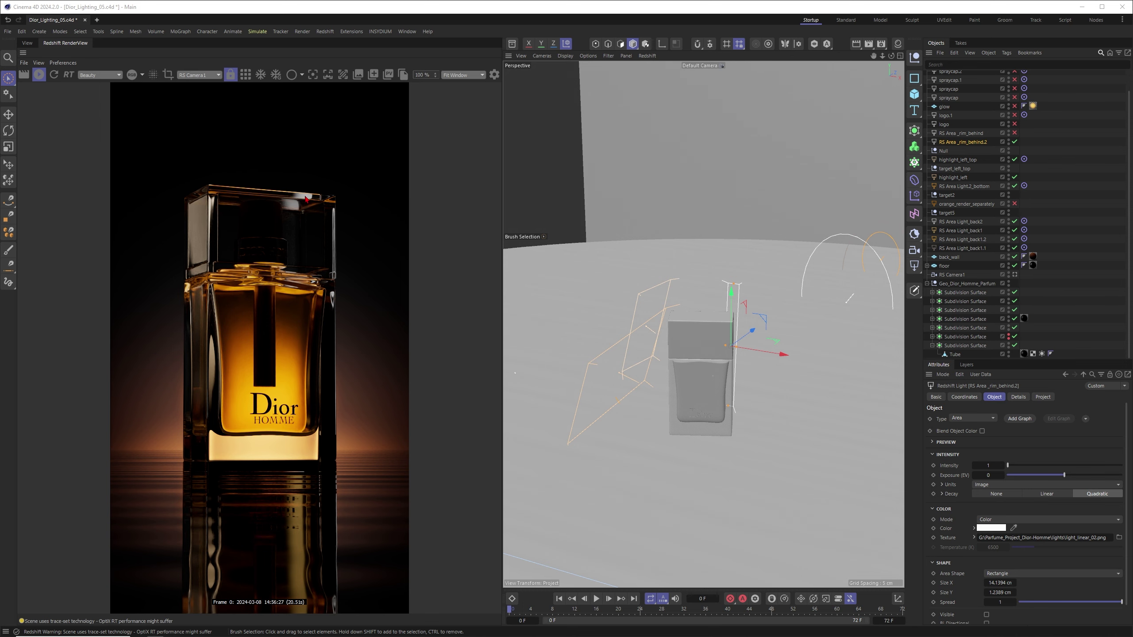
# - Try RS Area _rim_behind.2 without its light_linear_02.png texture and undo the removal
pyautogui.moveTo(1132, 110)
pyautogui.mouseDown()
pyautogui.moveTo(406, 34)
pyautogui.moveTo(439, 48)
pyautogui.moveTo(1132, 125)
pyautogui.mouseUp()
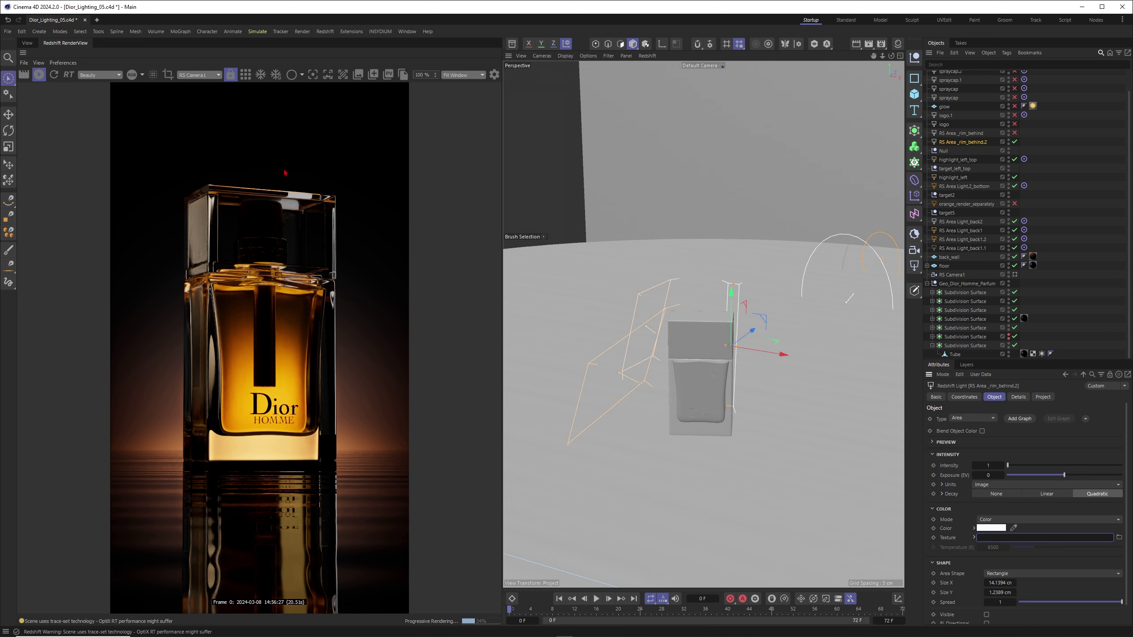
pyautogui.hotkey('ctrl', 'z')
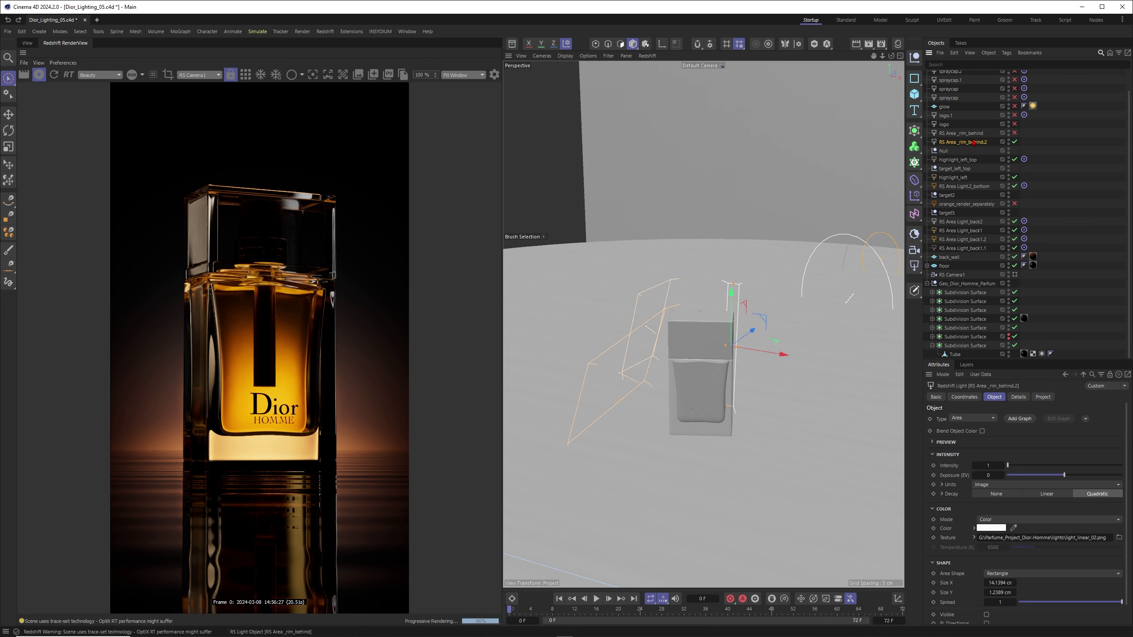
# - Enable the RS Area _rim_behind light and lower it slightly behind the bottle
pyautogui.click(753, 298)
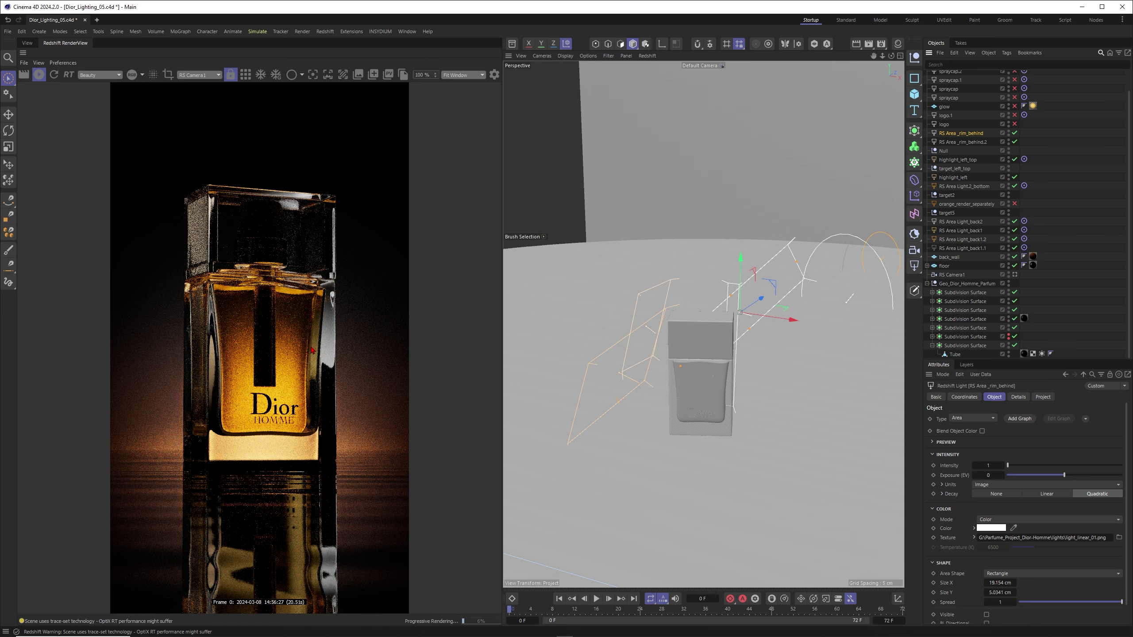
pyautogui.keyDown('alt'); pyautogui.moveTo(710, 323); pyautogui.dragTo(684, 334); pyautogui.keyUp('alt')
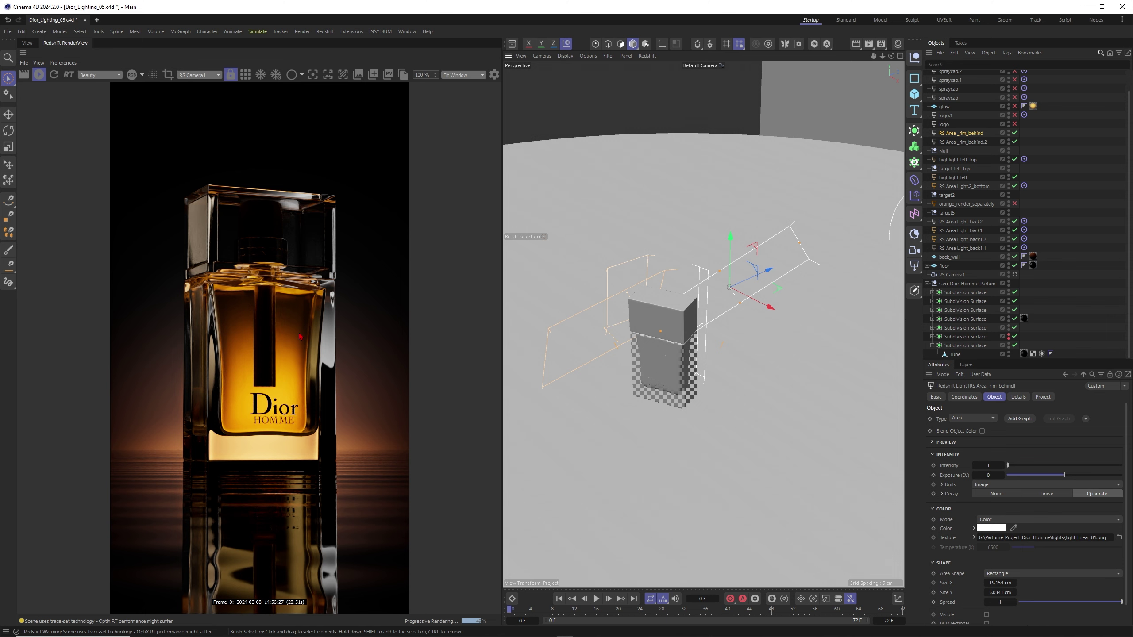
pyautogui.moveTo(730, 236)
pyautogui.mouseDown()
pyautogui.moveTo(731, 203)
pyautogui.moveTo(732, 258)
pyautogui.mouseUp()
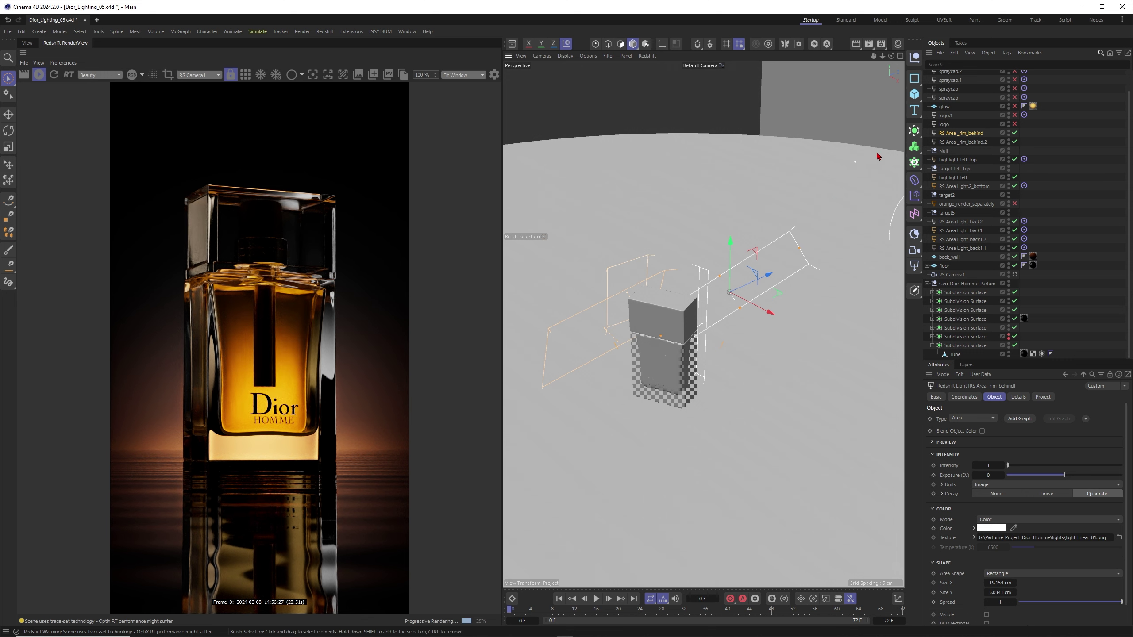
# - Clear the light selection and look through RS Camera1 in the viewport
pyautogui.click(1042, 139)
pyautogui.click(1015, 275)
pyautogui.click(1015, 275)
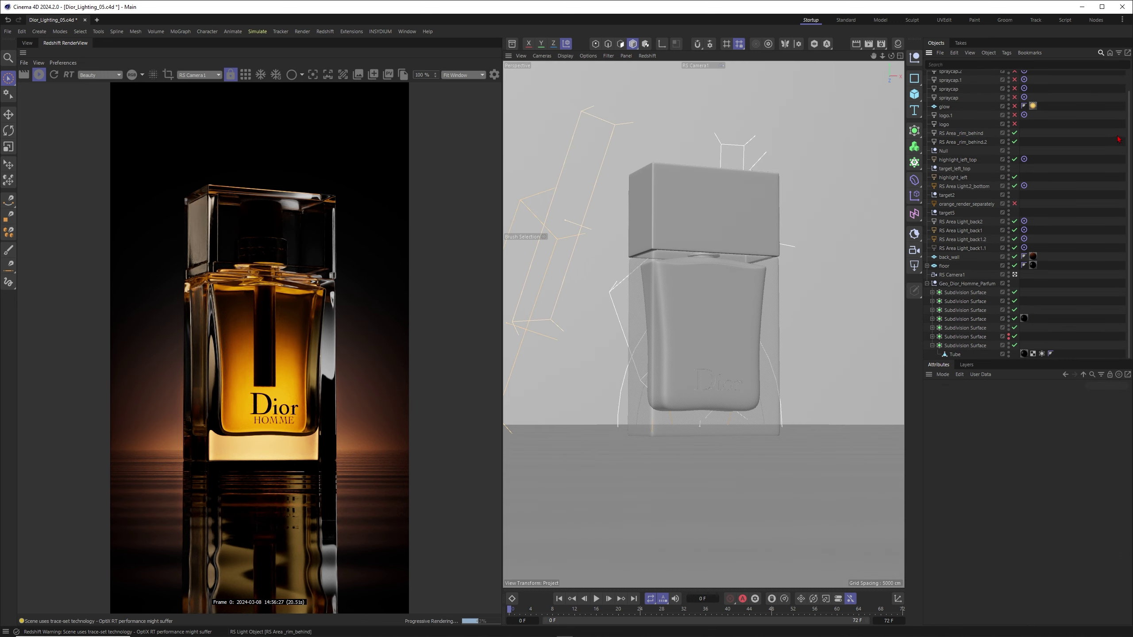
# - Enable the logo and logo.1 lights
pyautogui.scroll(2, 949, 152)
pyautogui.click(1014, 146)
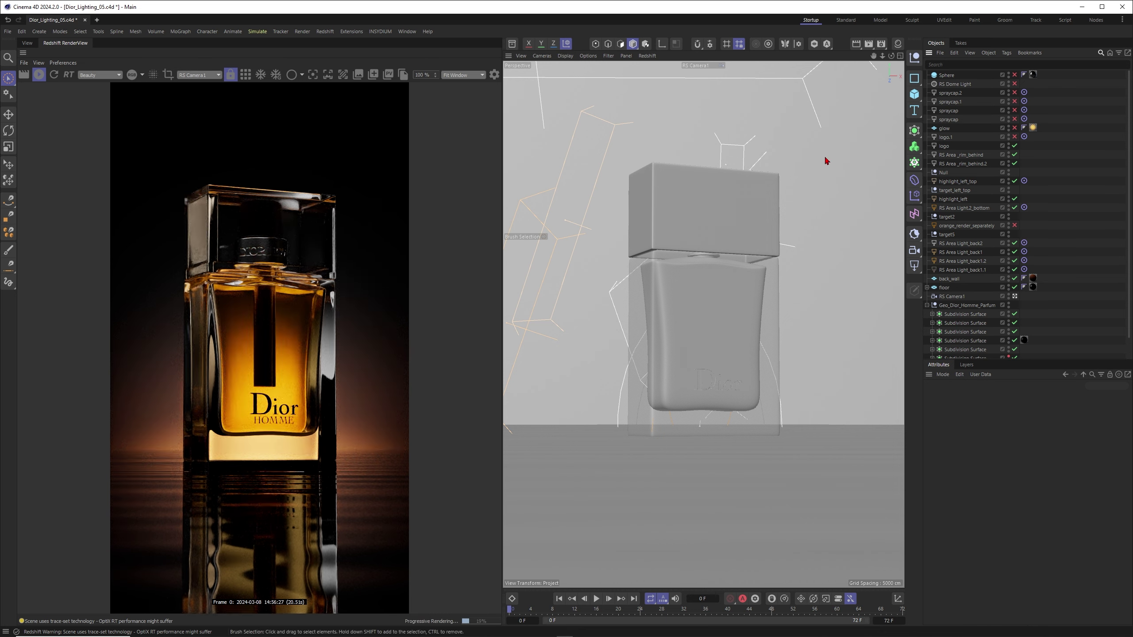
pyautogui.click(1015, 137)
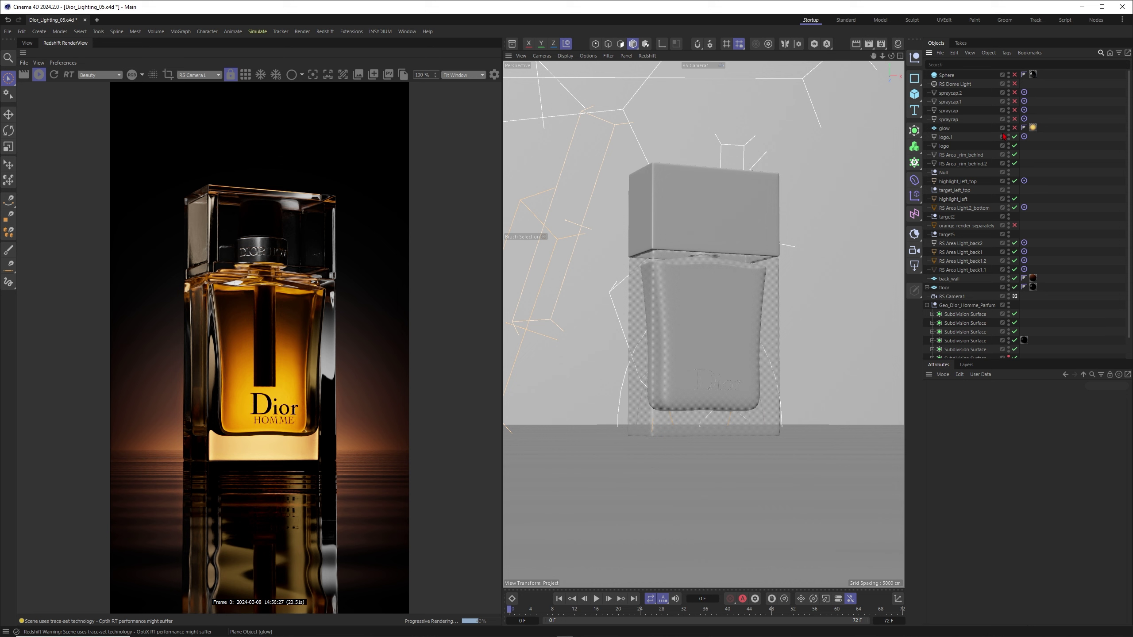
# - Enable all four spray cap lights: both named spraycap, plus spraycap.1 and spraycap.2
pyautogui.click(966, 120)
pyautogui.click(1014, 120)
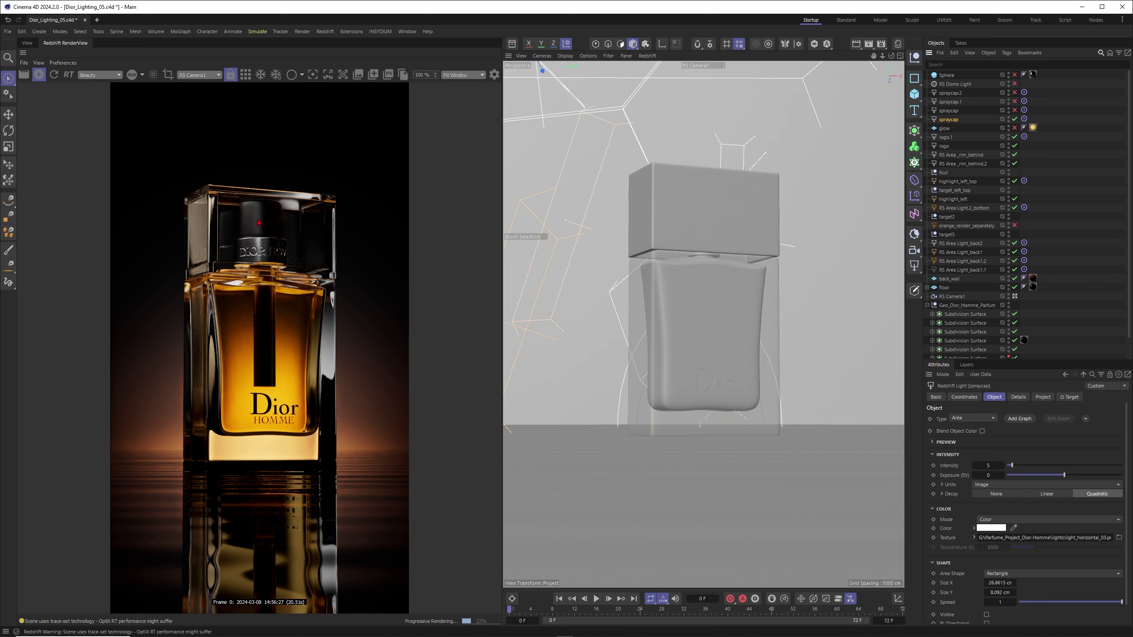
pyautogui.click(1014, 110)
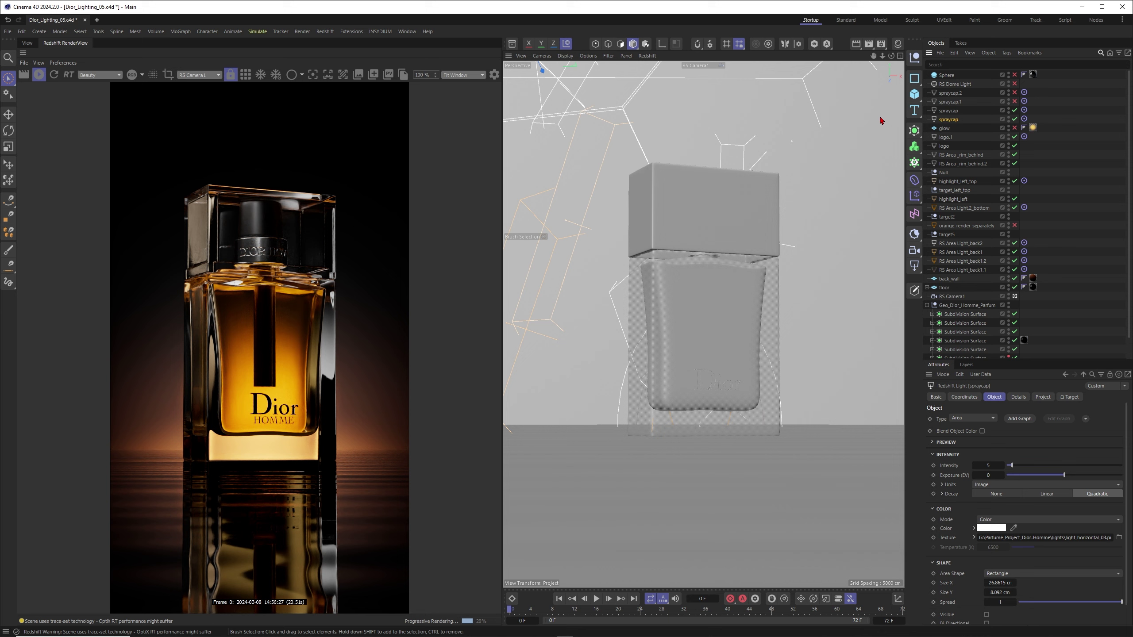
pyautogui.click(1014, 102)
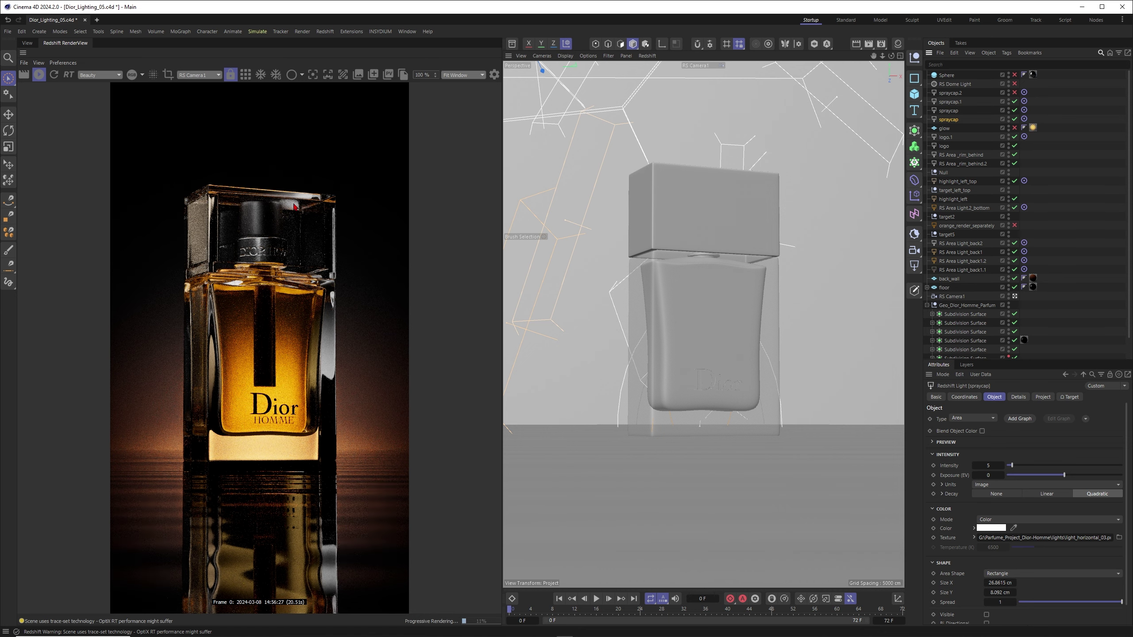
pyautogui.click(1014, 93)
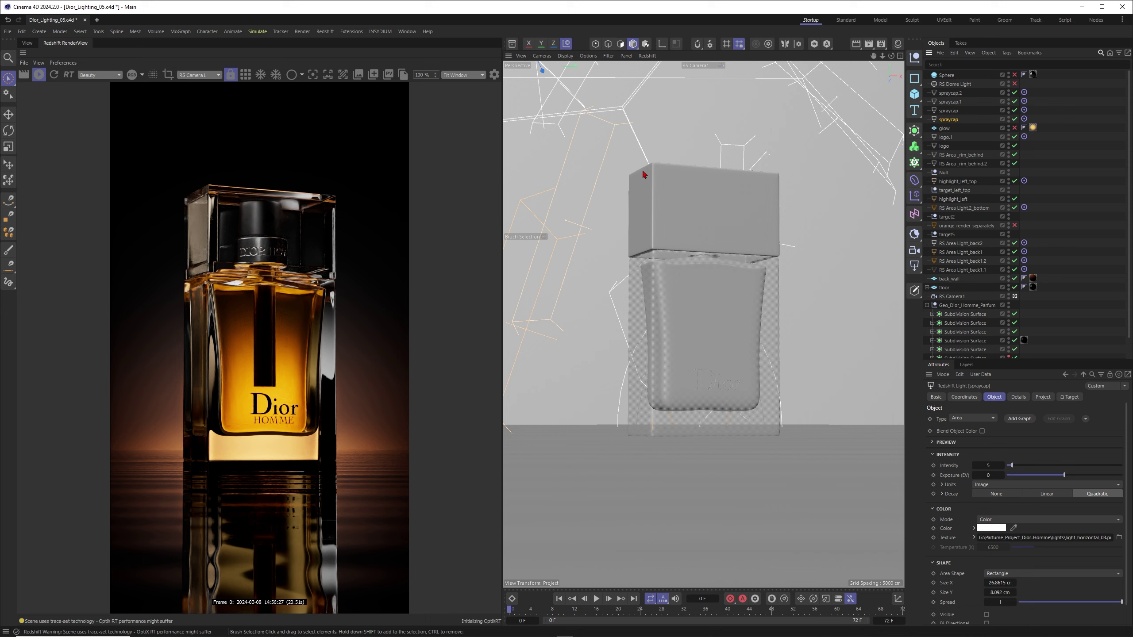